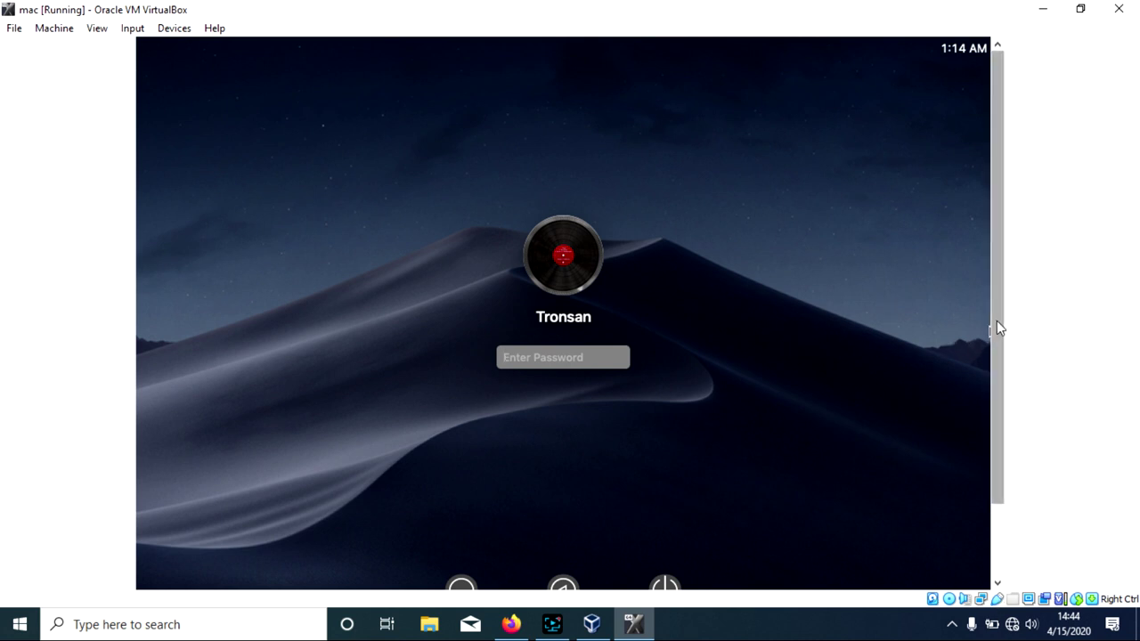
- Try to log in to the macOS account by entering the account password
mouse_move(997, 320)
mouse_down()
mouse_move(1015, 460)
mouse_move(997, 311)
mouse_up()
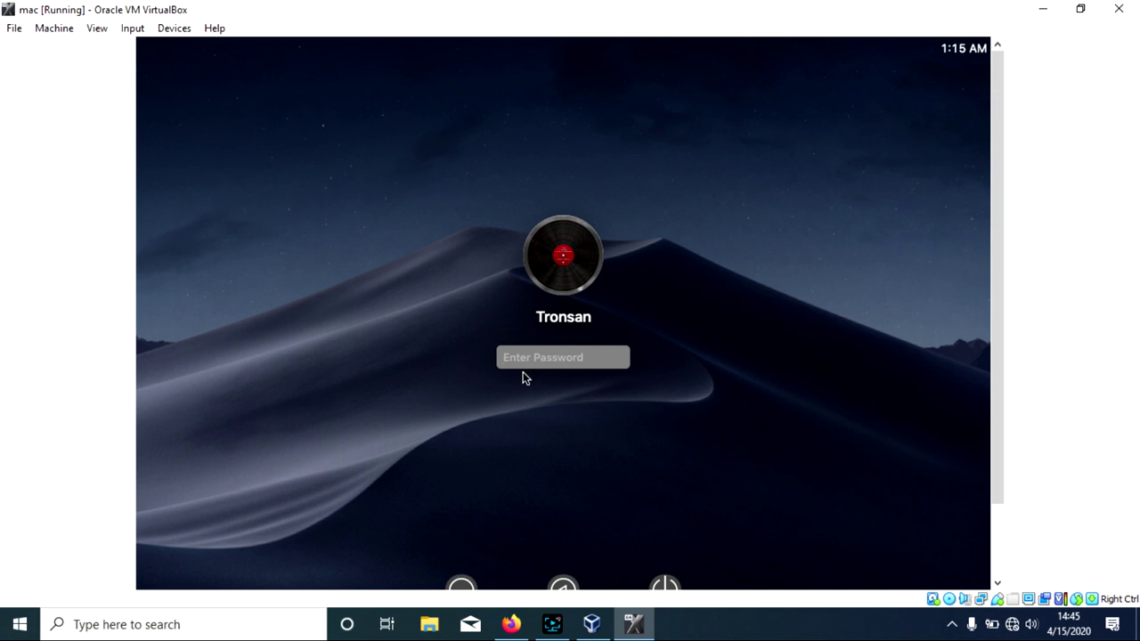
text(•••••••••)
key(Return)
click(638, 364)
click(649, 357)
click(582, 359)
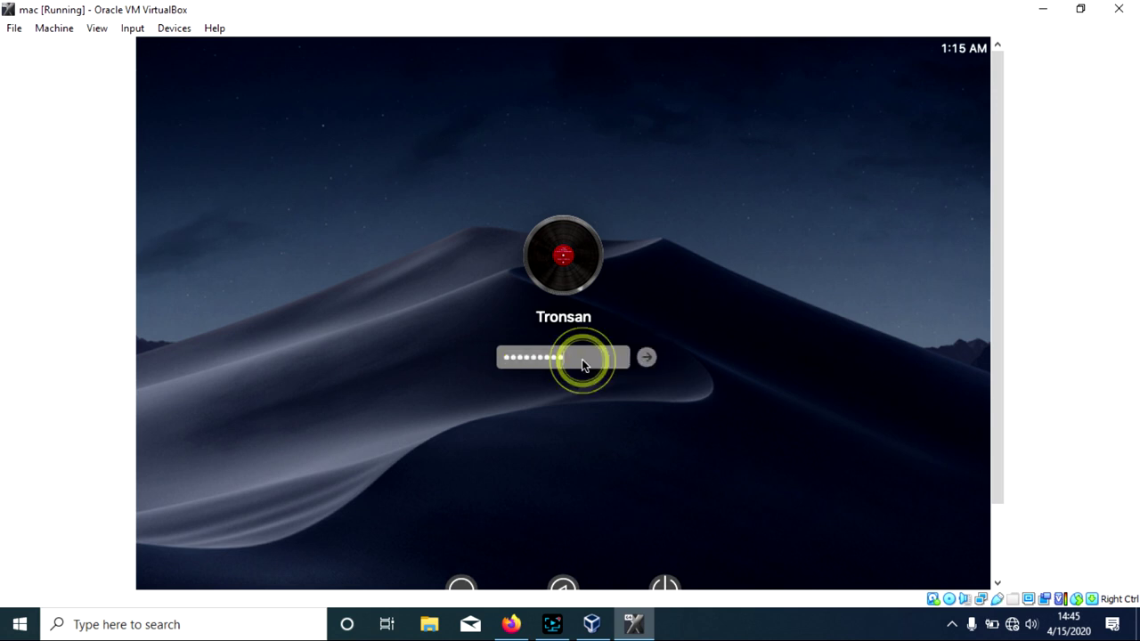
- Clear the password field, re-enter the account password and log in
key(BackSpace)
key(BackSpace)
key(BackSpace)
key(BackSpace)
key(BackSpace)
key(BackSpace)
key(BackSpace)
key(BackSpace)
key(BackSpace)
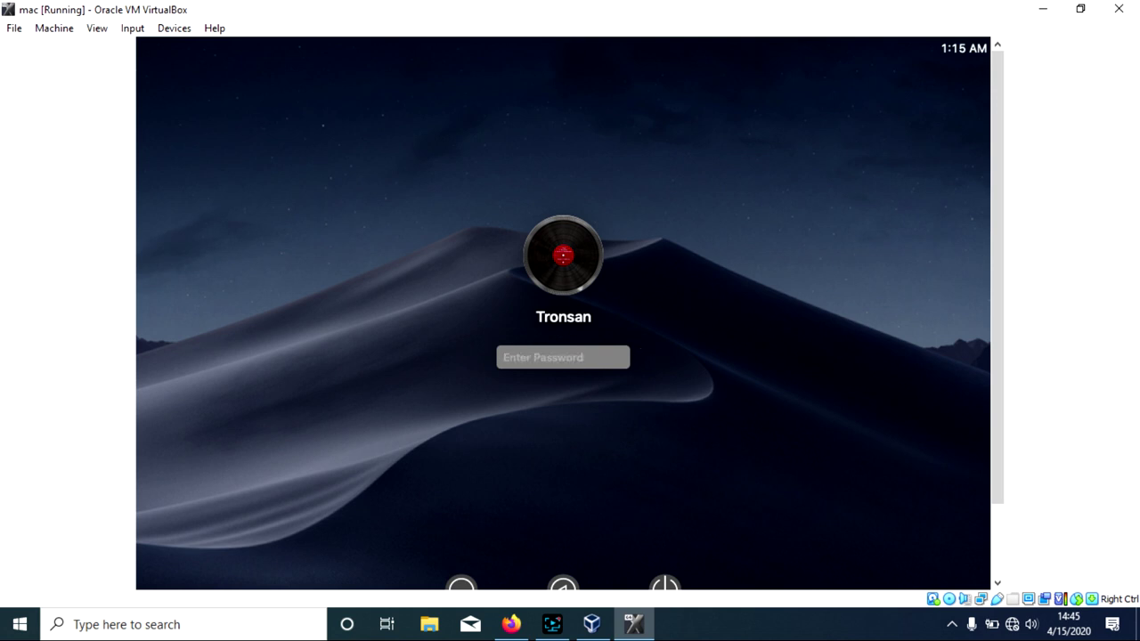
text(aaaaaa)
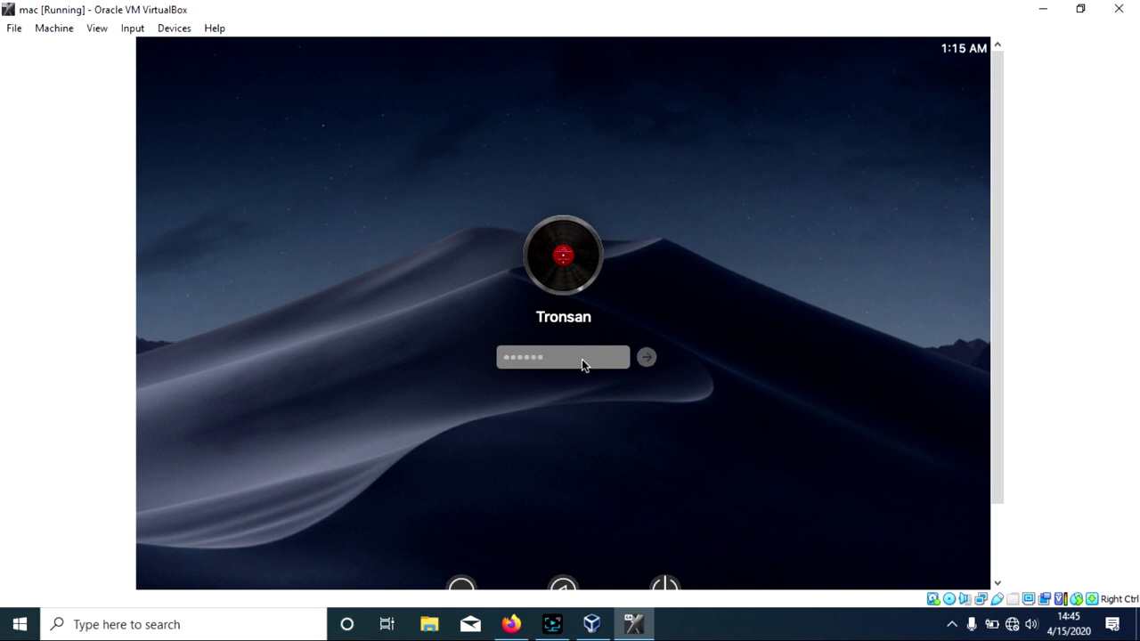
key(Return)
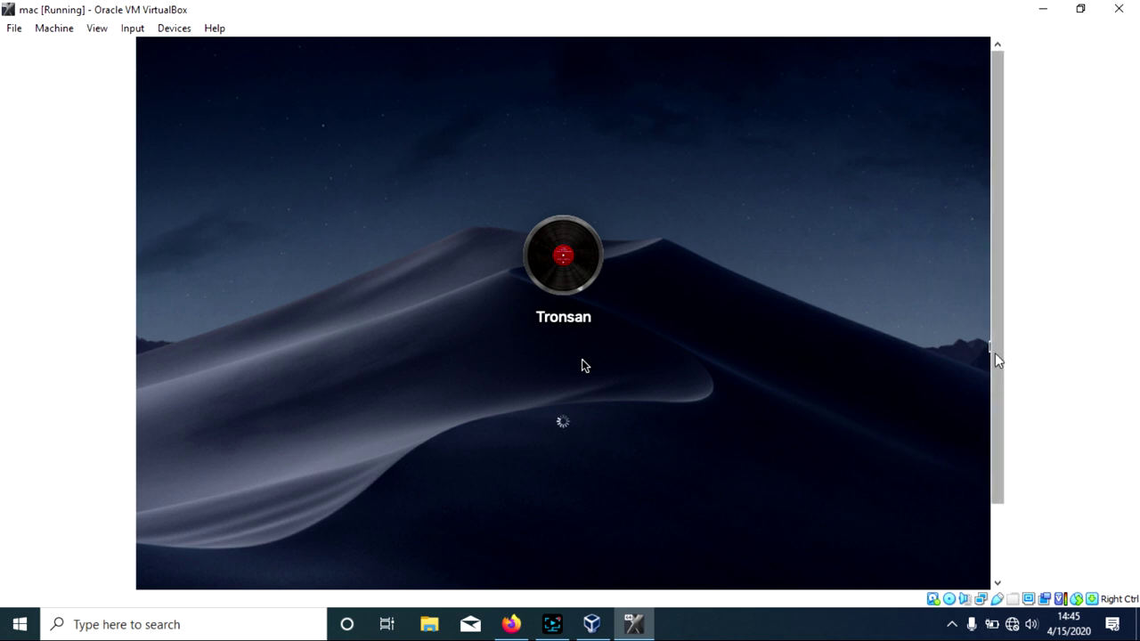
- Switch the virtual machine window to full-screen mode and confirm the switch
drag(995, 353, 989, 466)
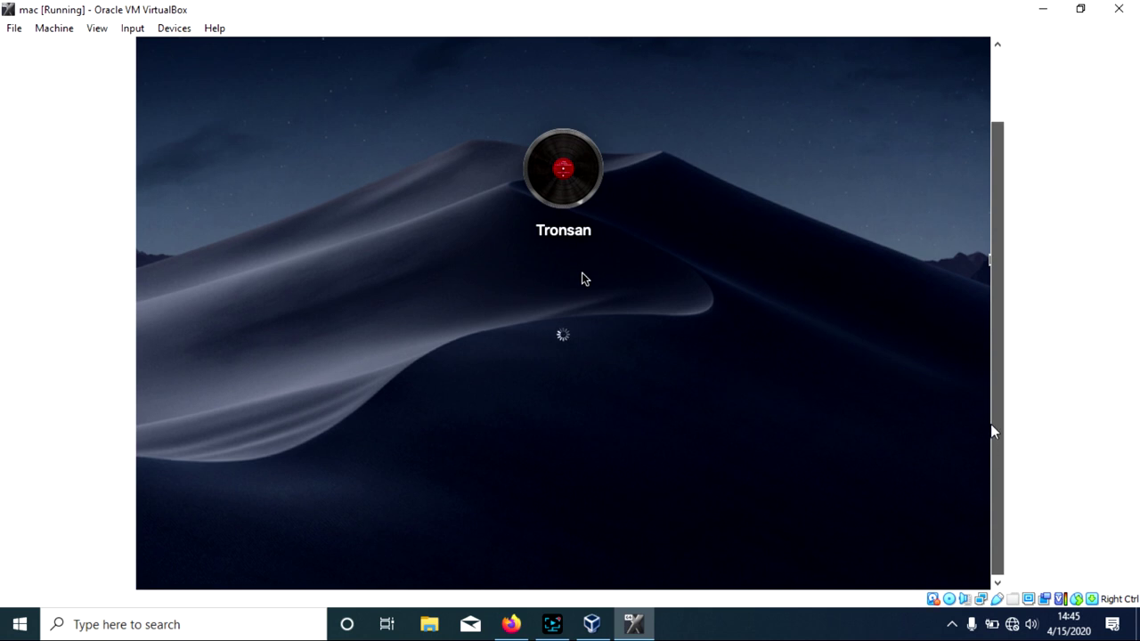
drag(990, 424, 991, 322)
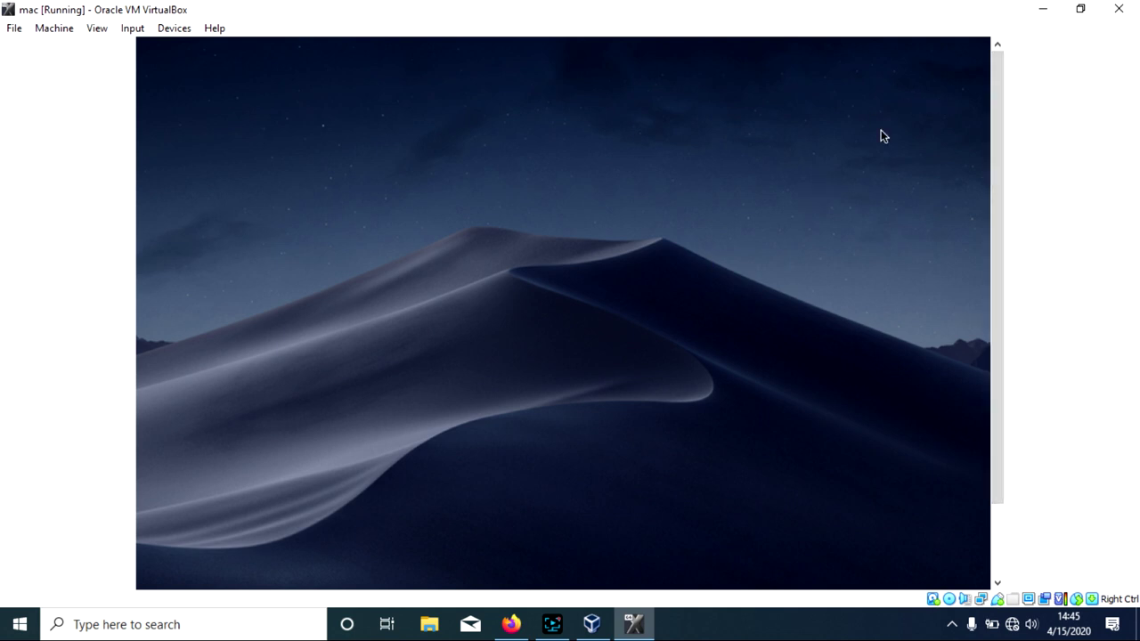
click(98, 29)
click(105, 48)
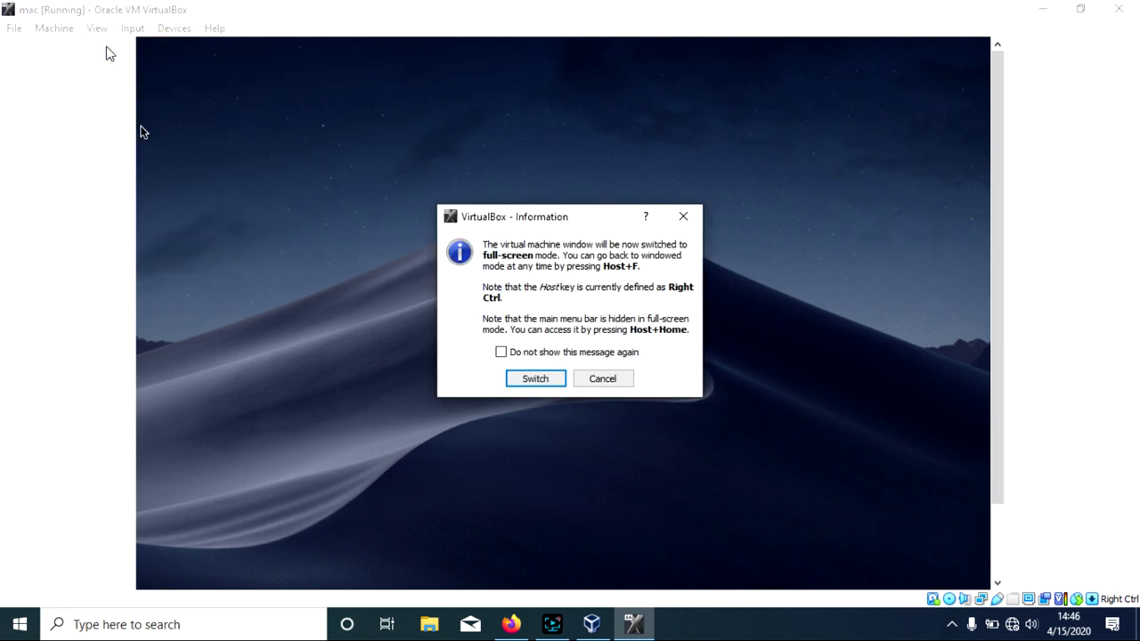
click(526, 381)
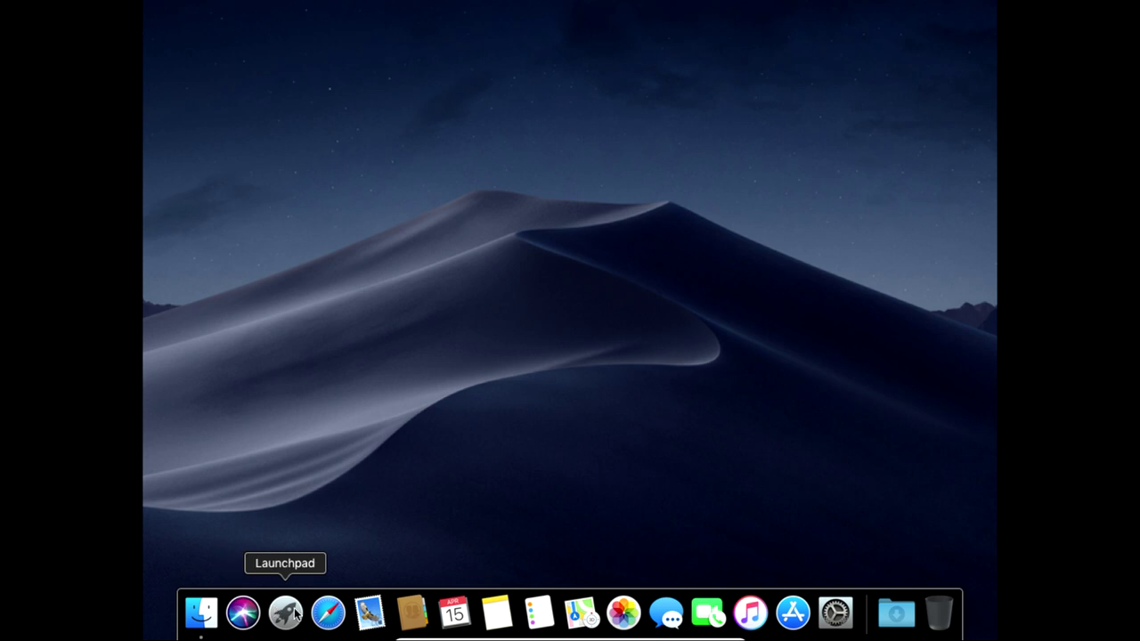
- Open the About This Mac overview to view the macOS version and hardware details
click(203, 613)
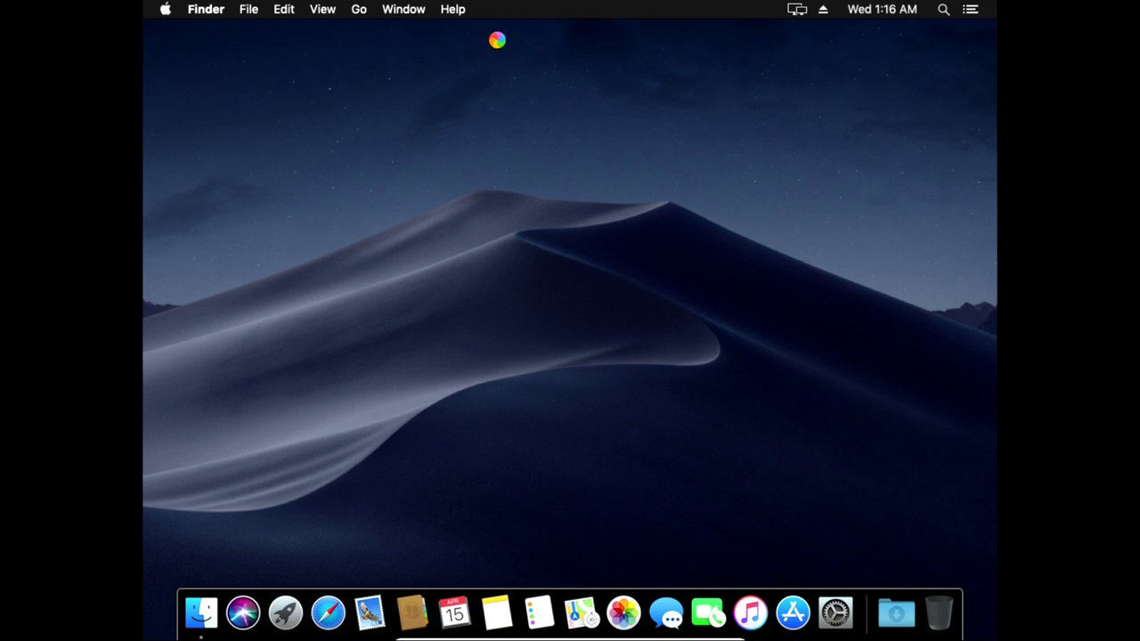
click(164, 11)
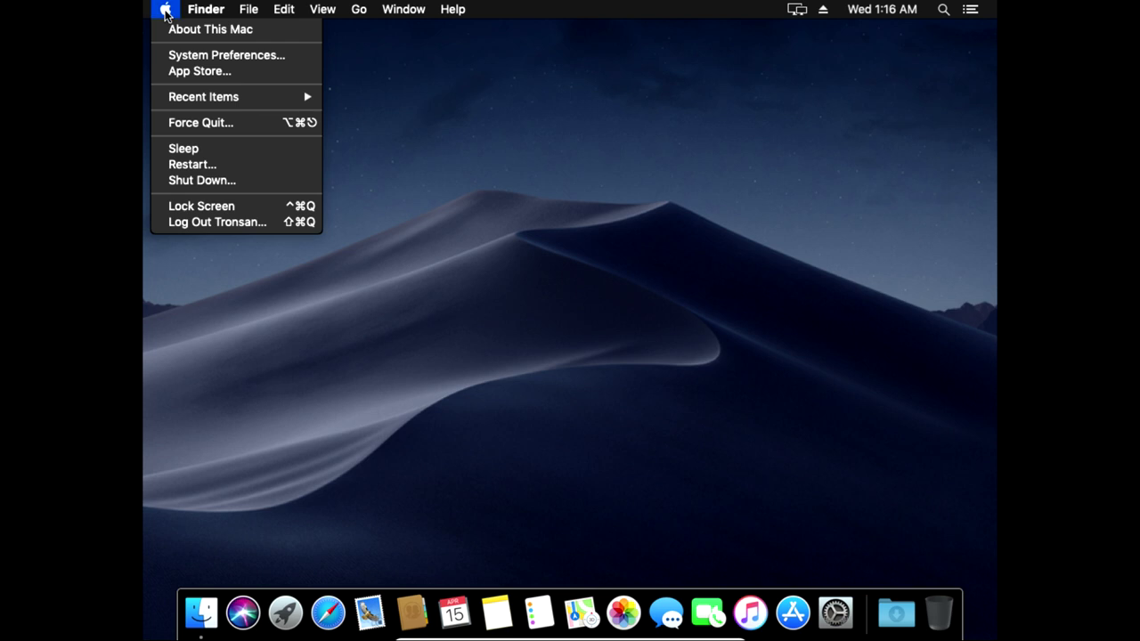
mouse_move(188, 14)
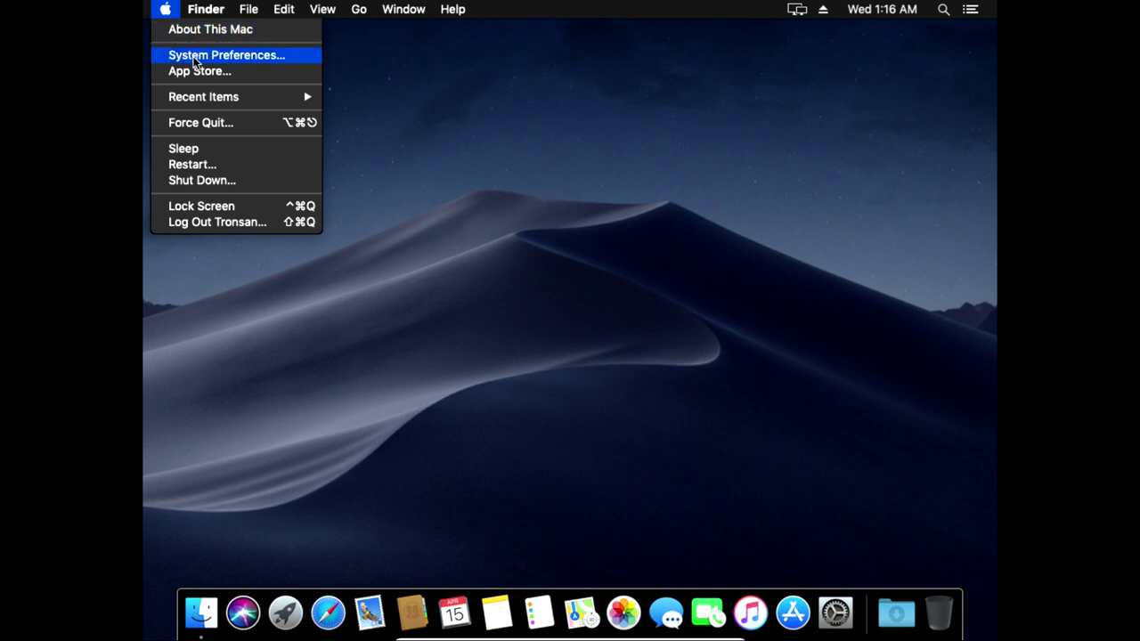
mouse_move(205, 100)
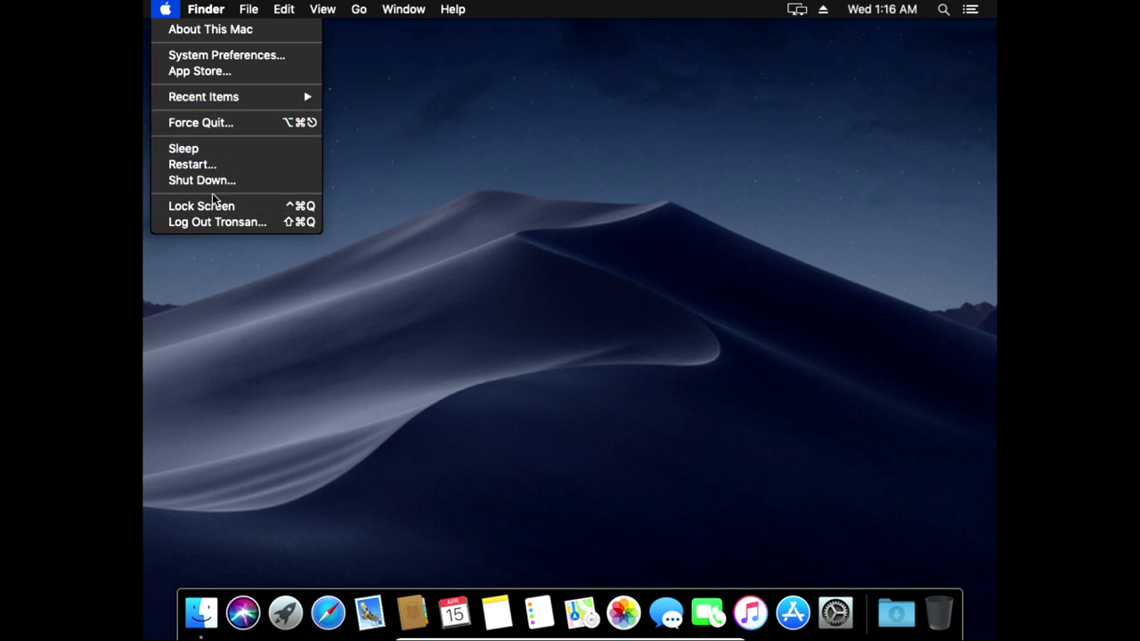
click(201, 31)
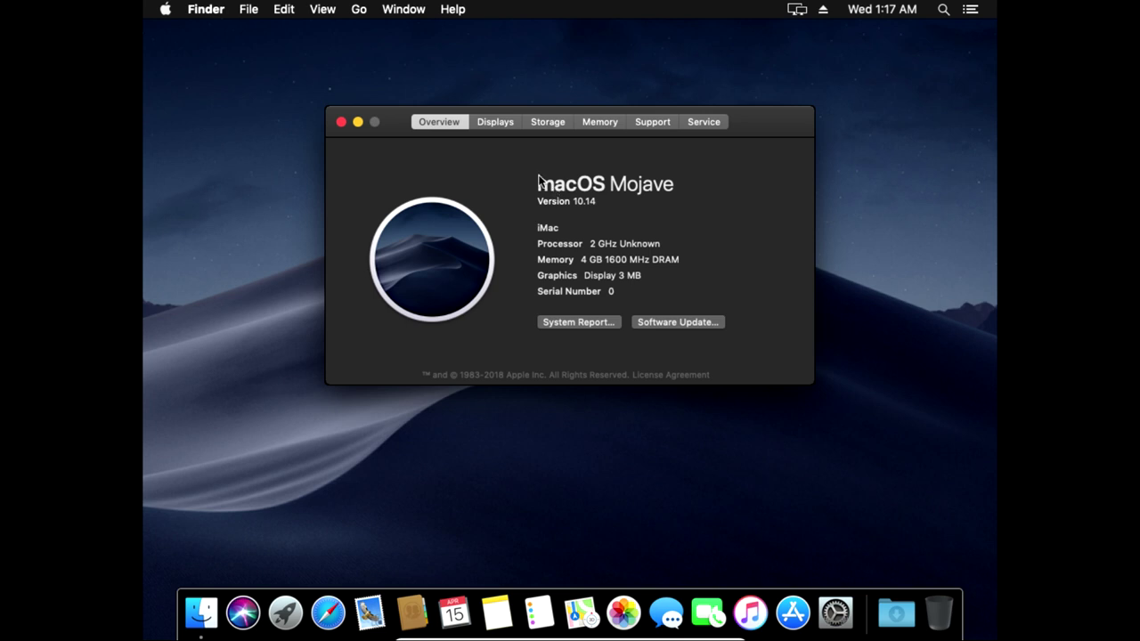
- View the Displays and Storage information for this Mac, and close the About This Mac window
click(502, 124)
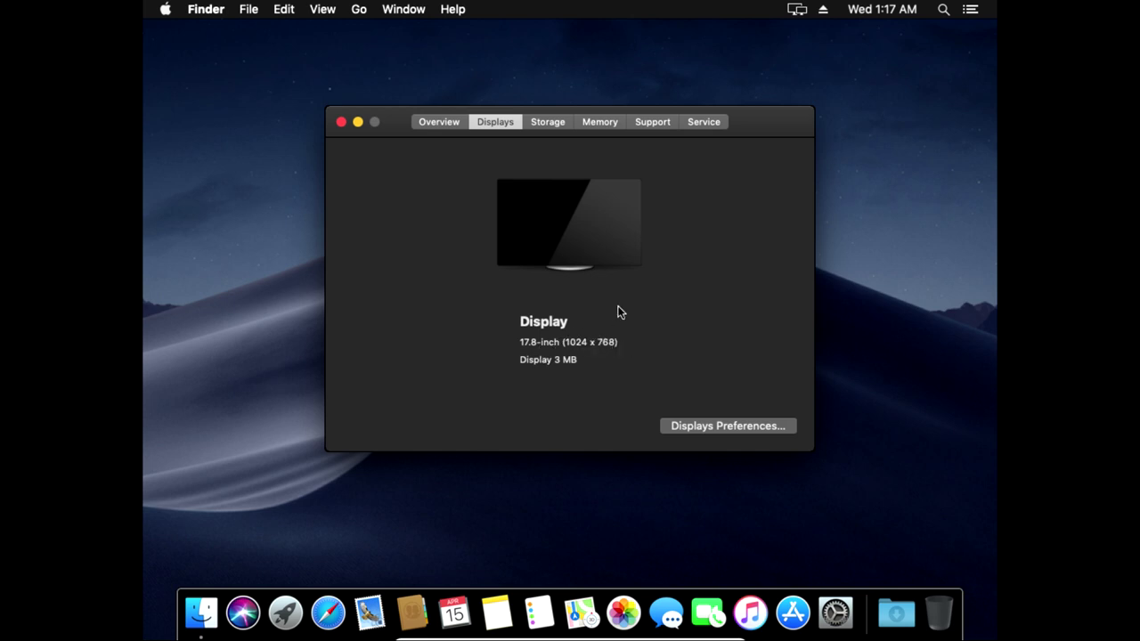
click(554, 129)
click(554, 129)
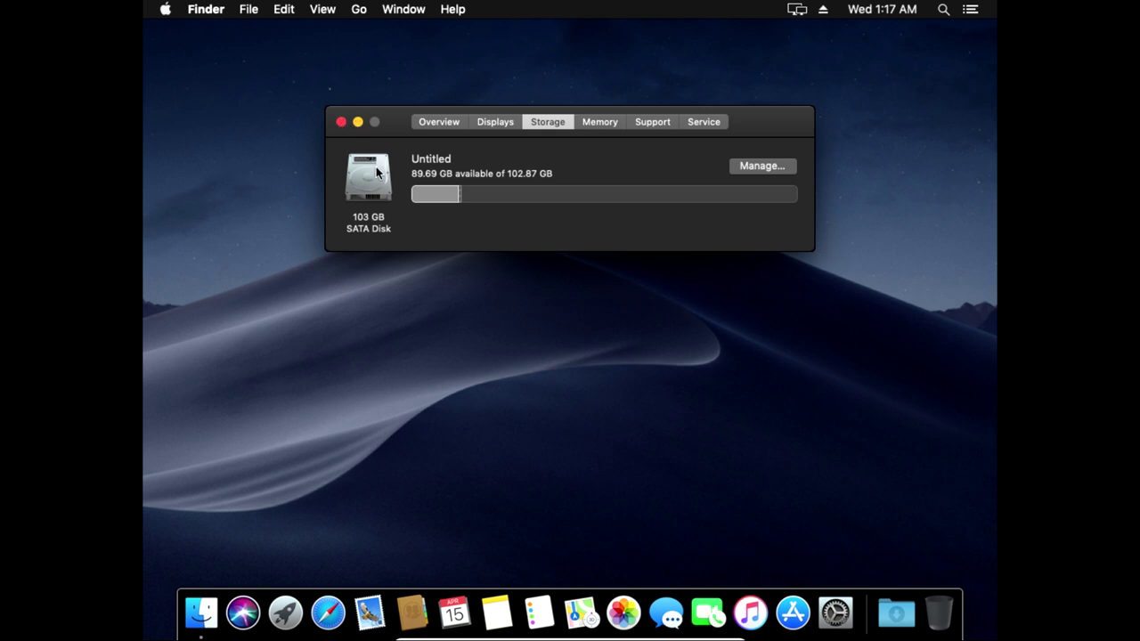
click(341, 123)
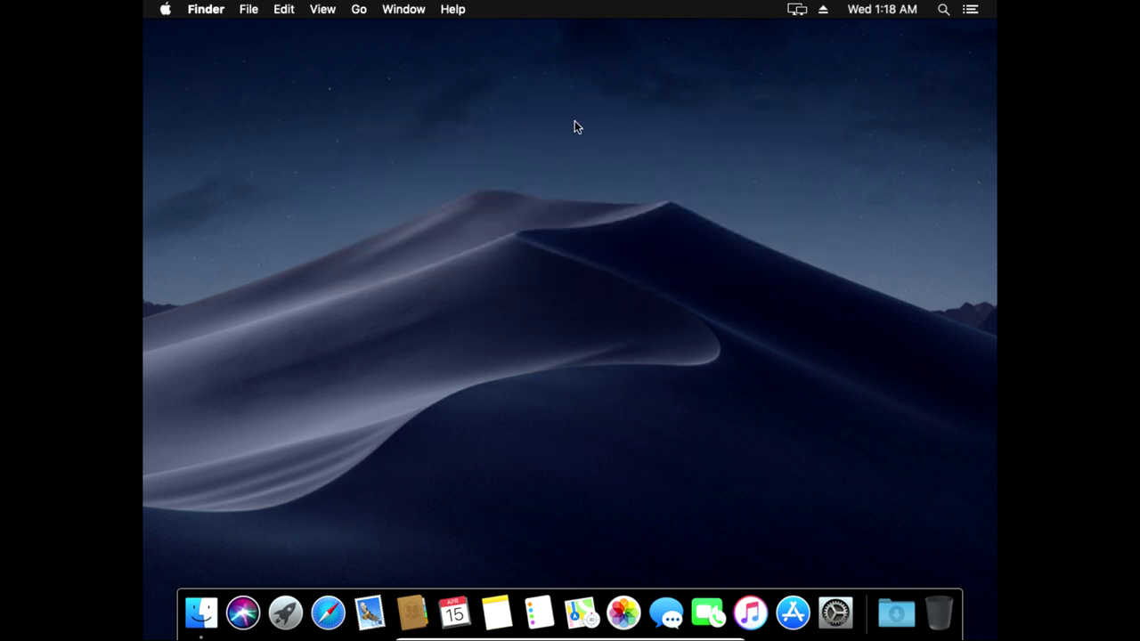
- Open Notification Center to view its Today section, and close it again
click(970, 11)
click(969, 11)
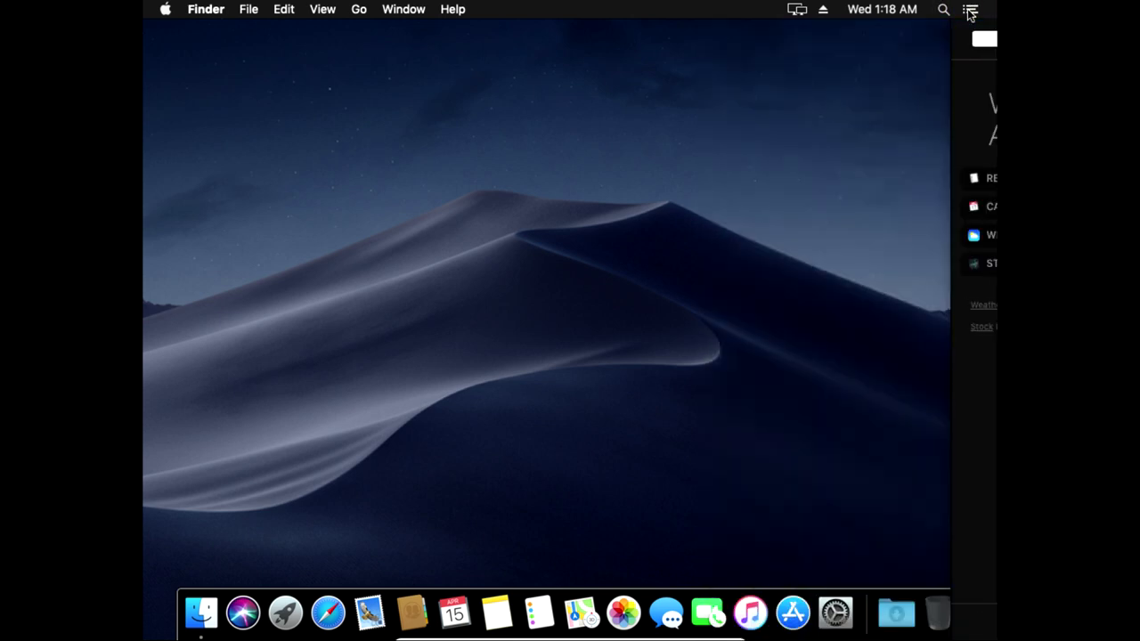
click(969, 10)
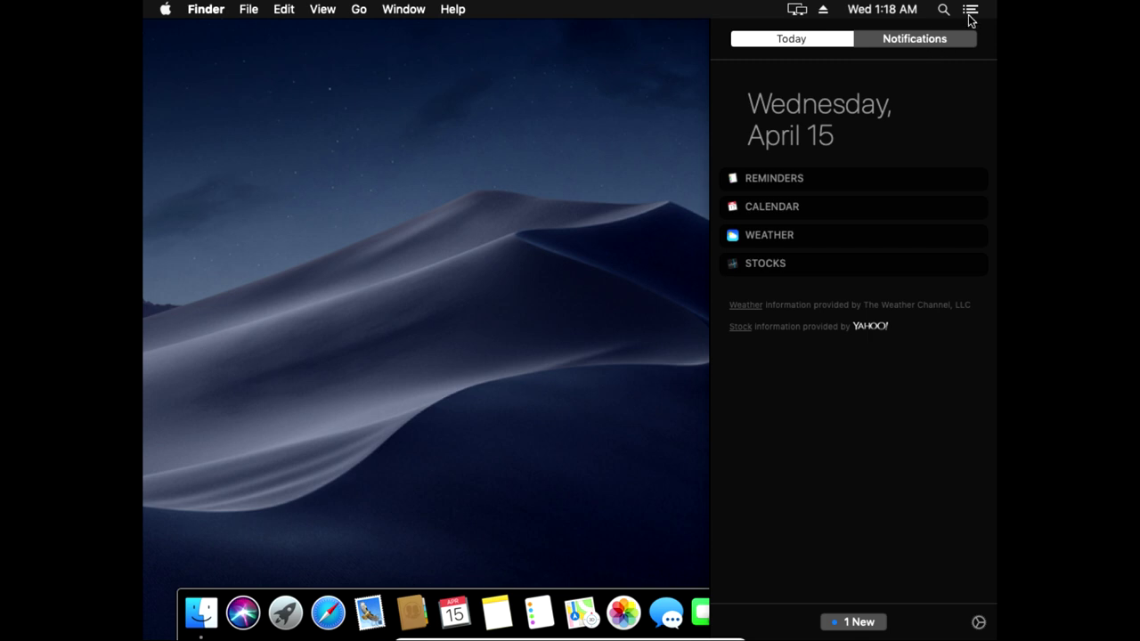
click(969, 11)
- Bring up Spotlight Search and dismiss it without searching
click(945, 12)
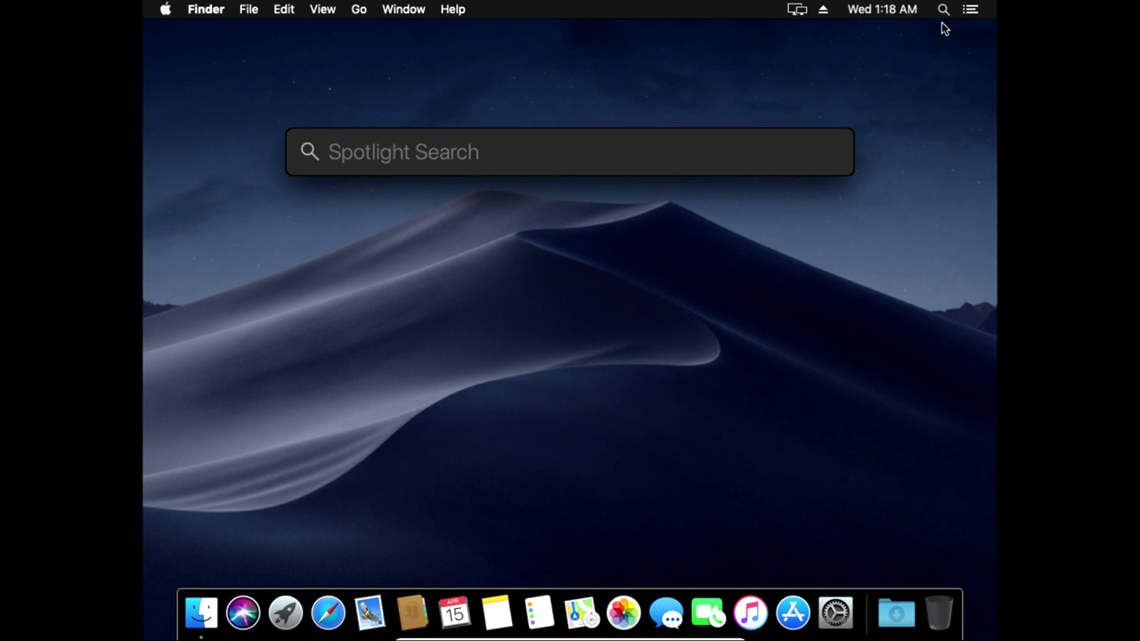
click(885, 16)
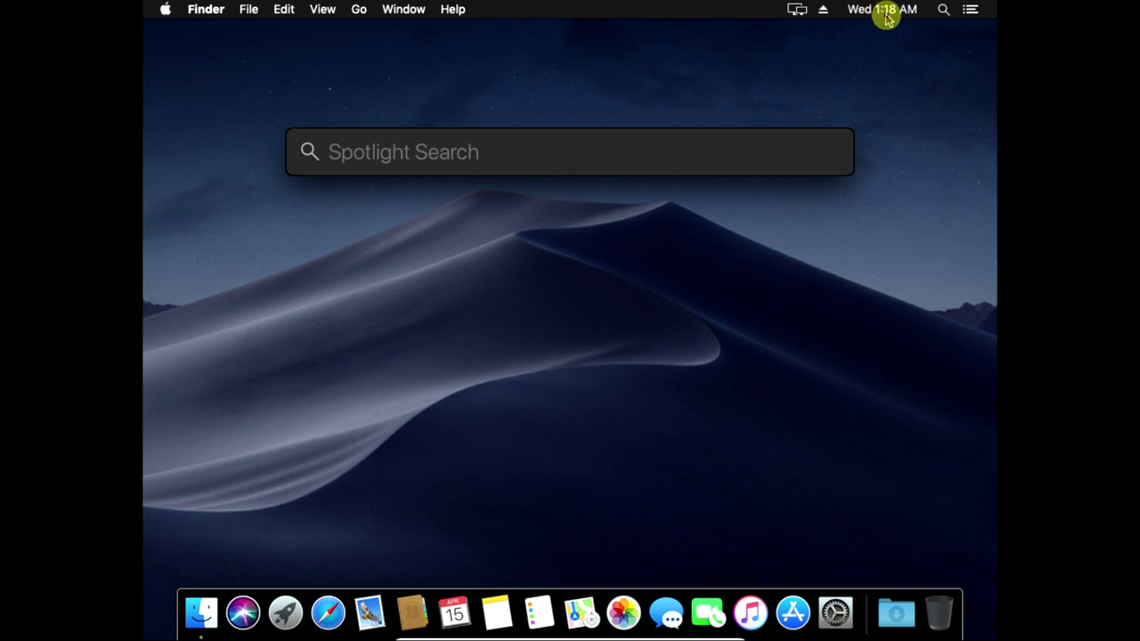
click(886, 13)
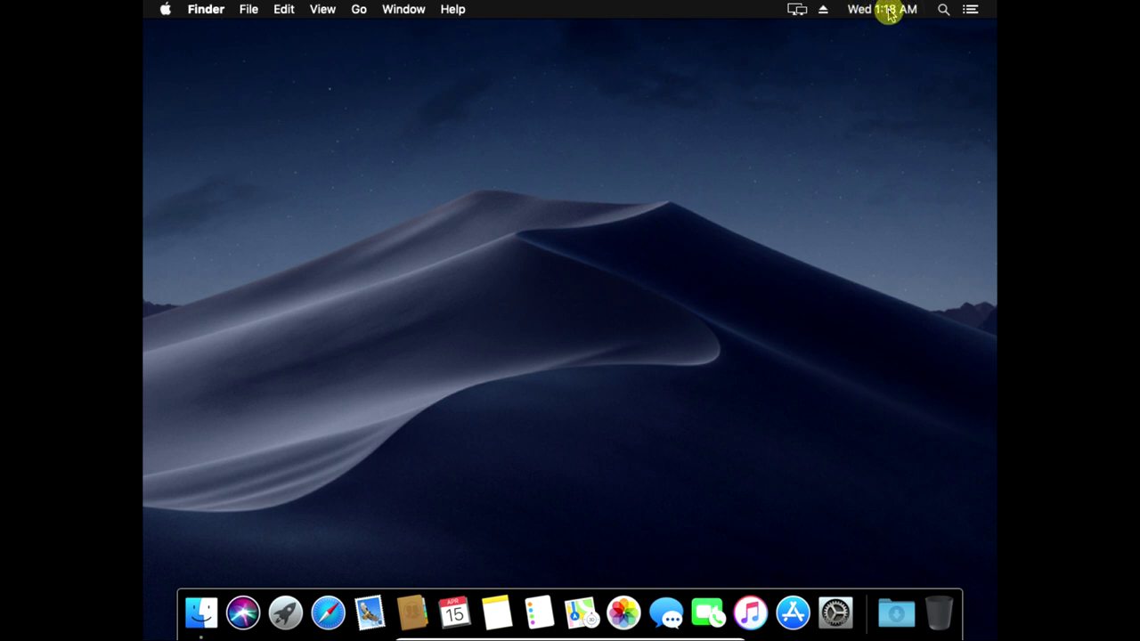
- Check the ejectable drives and the connected display options, and dismiss them without changes
click(823, 15)
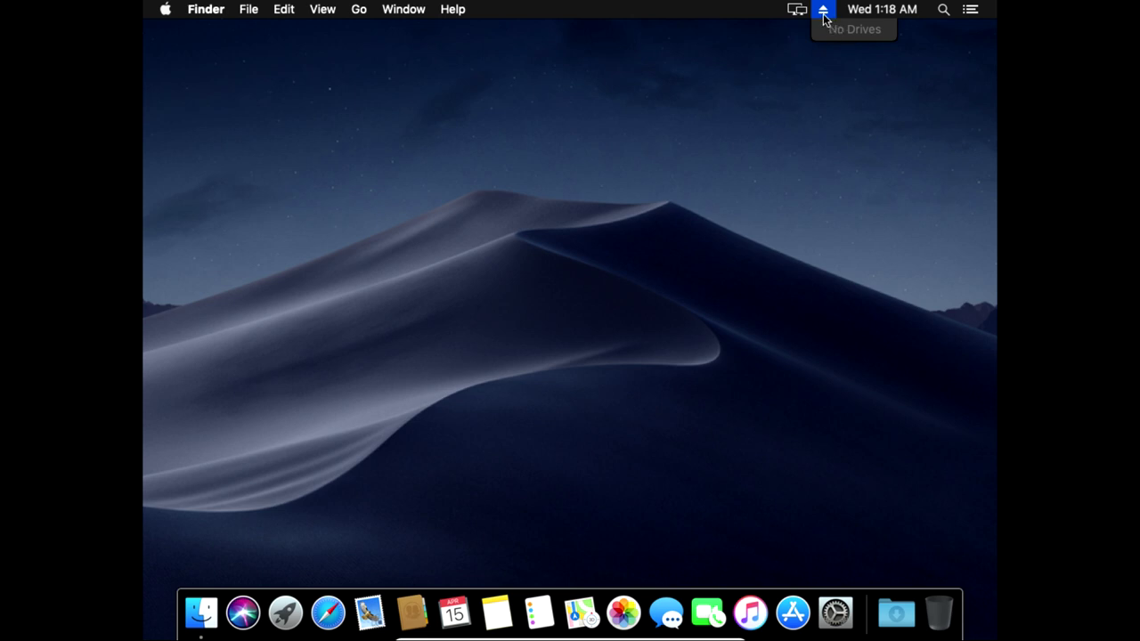
click(798, 11)
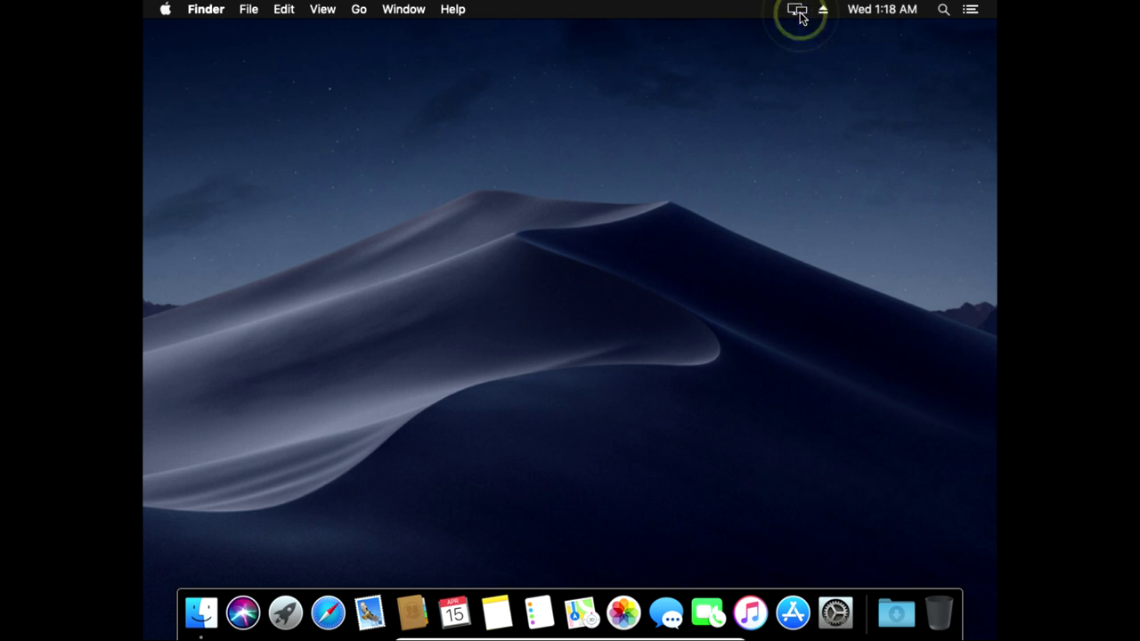
click(798, 11)
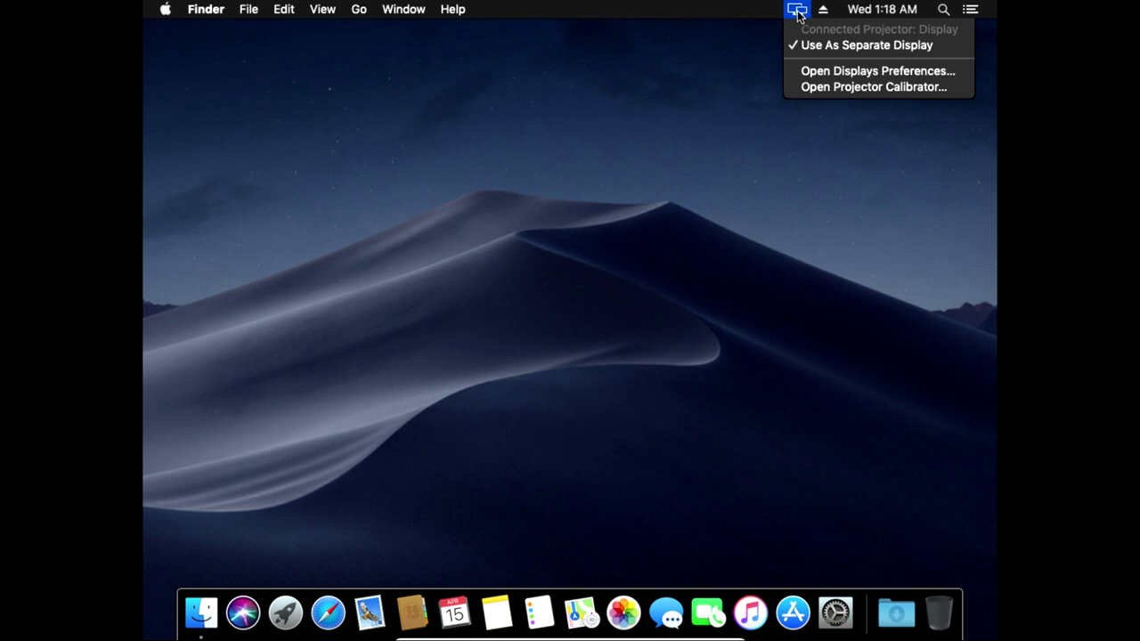
click(627, 123)
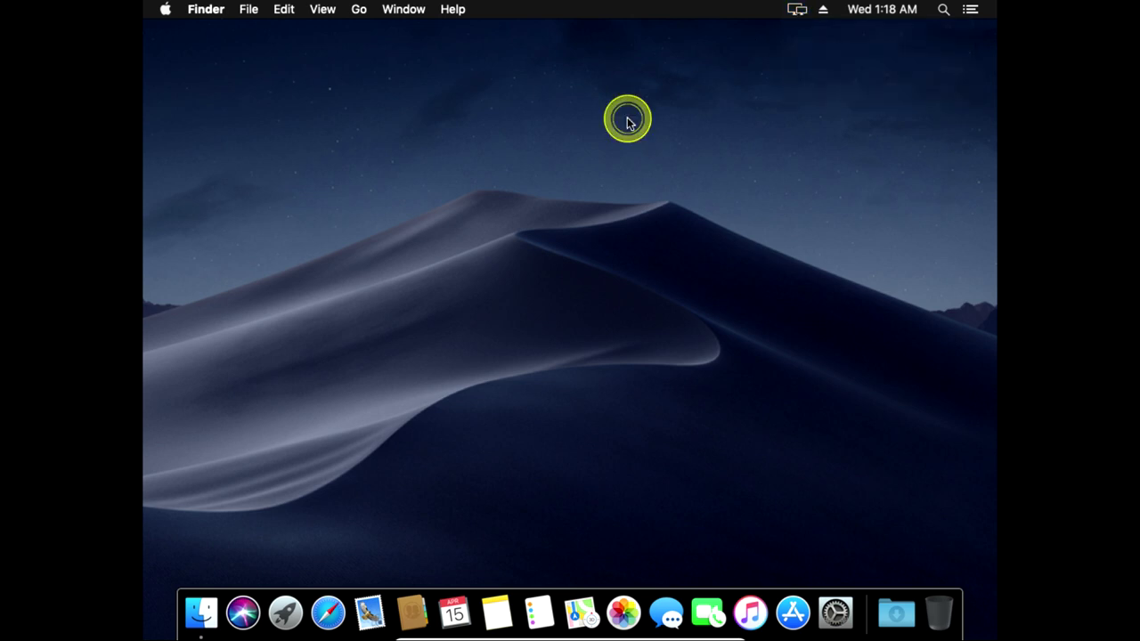
- Look through Finder's Help and Window commands
click(462, 11)
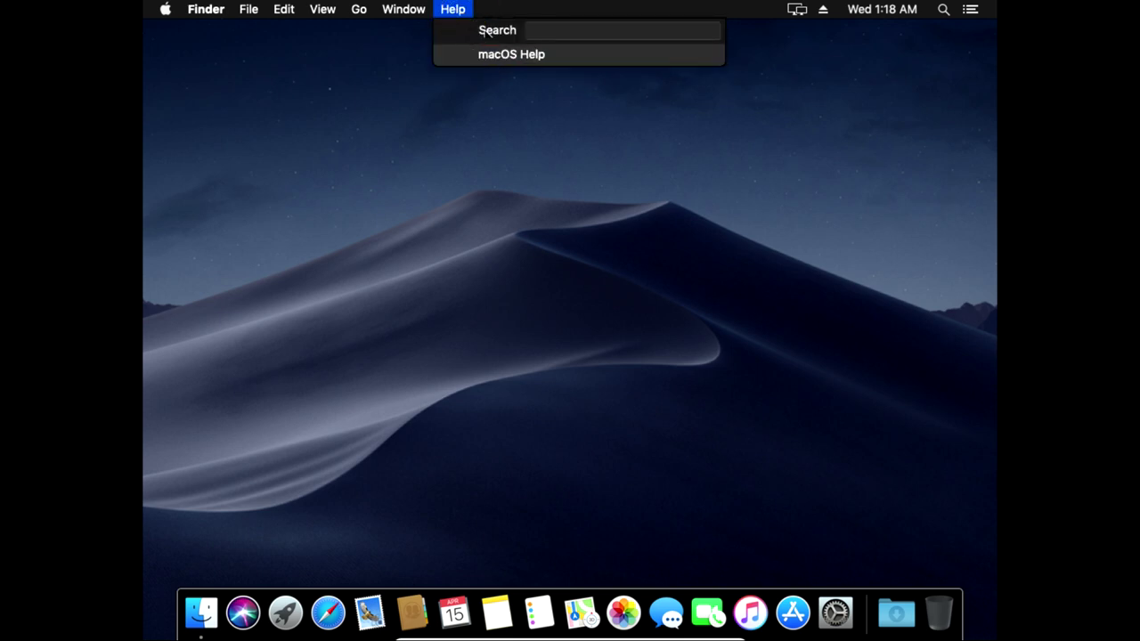
click(396, 8)
click(397, 9)
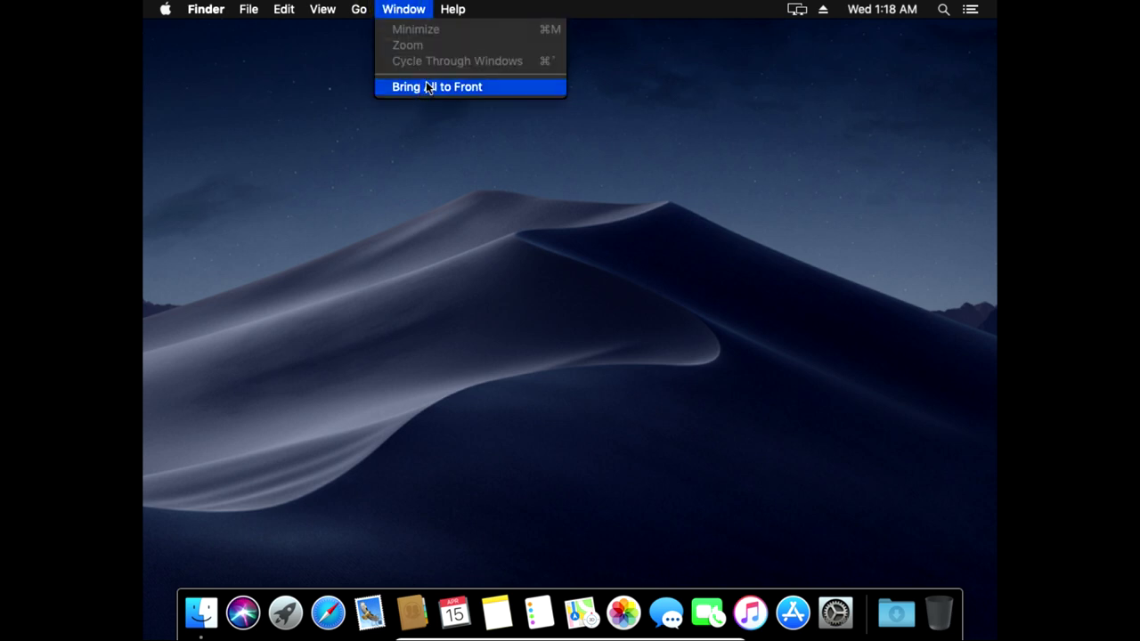
- Open the Computer location in Finder to view its network and disk items, and close the window
click(360, 9)
click(362, 9)
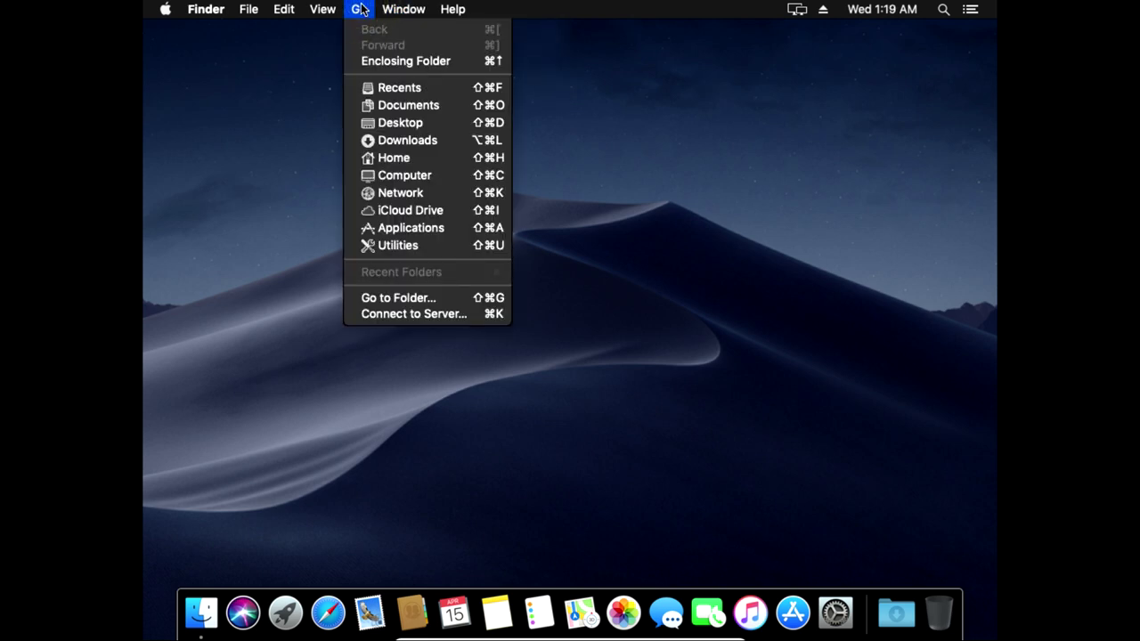
click(398, 175)
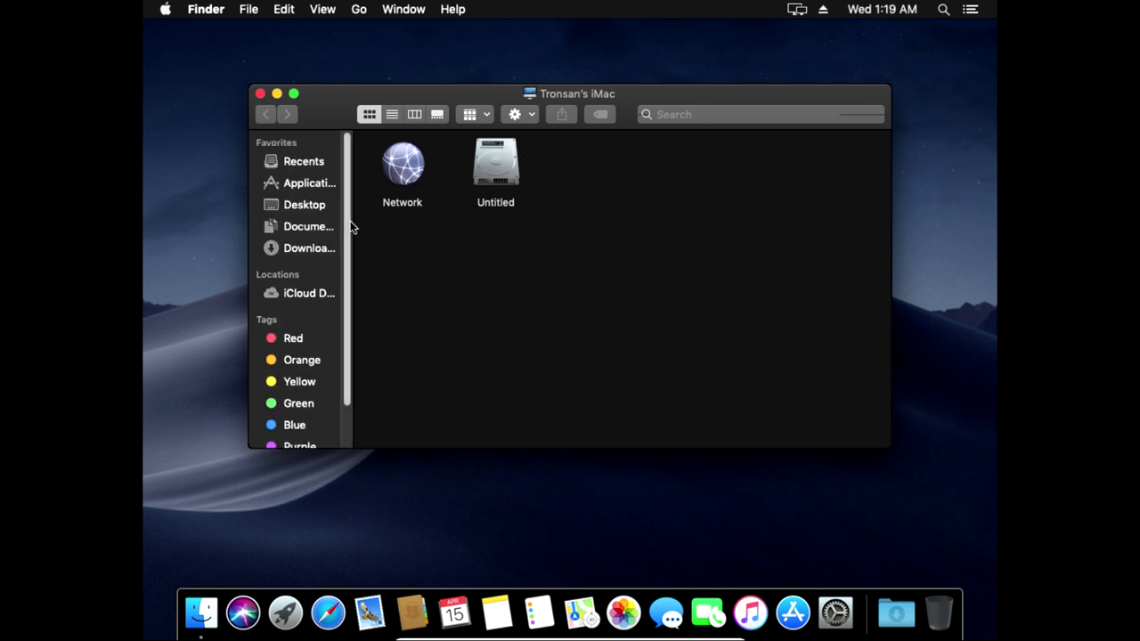
drag(346, 223, 345, 173)
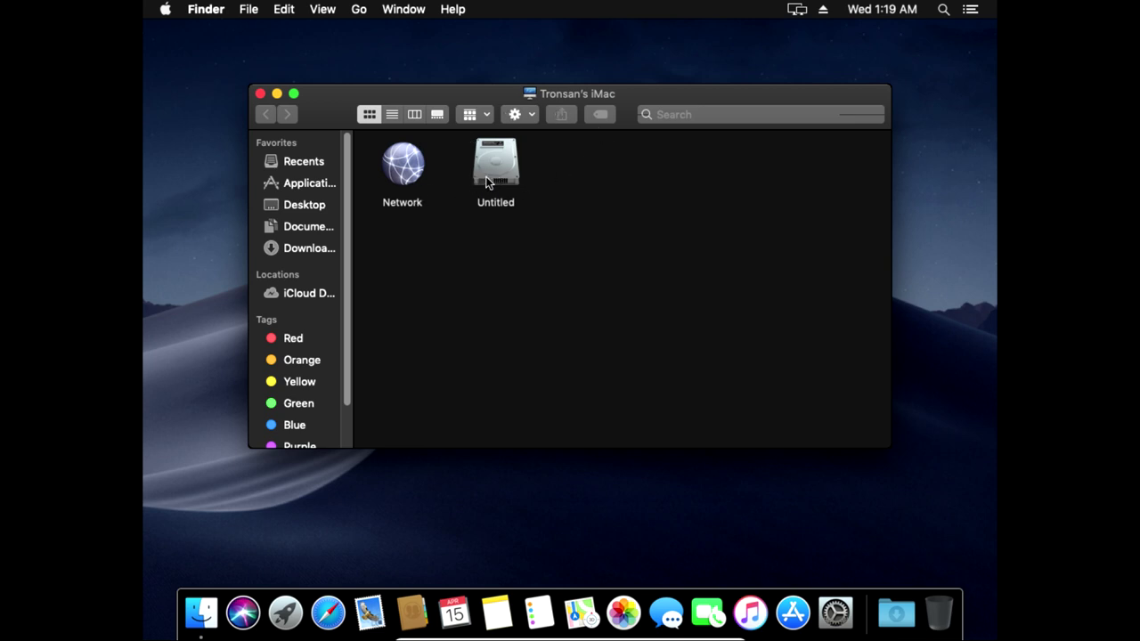
click(260, 94)
- Look through Finder's View, Edit and File commands
click(324, 10)
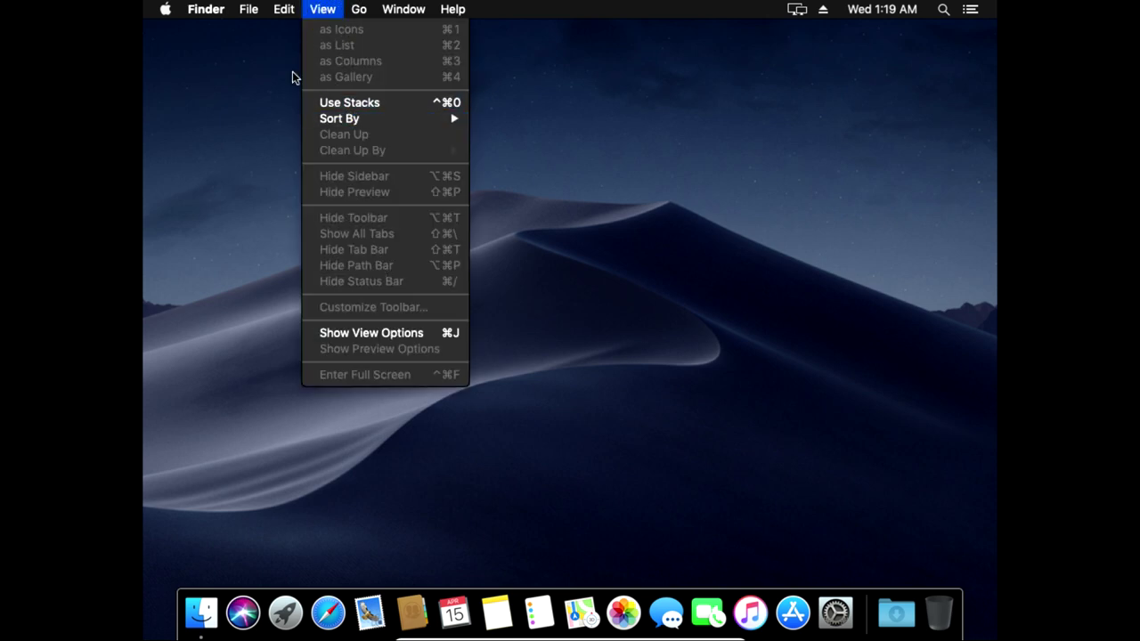
click(280, 11)
click(280, 11)
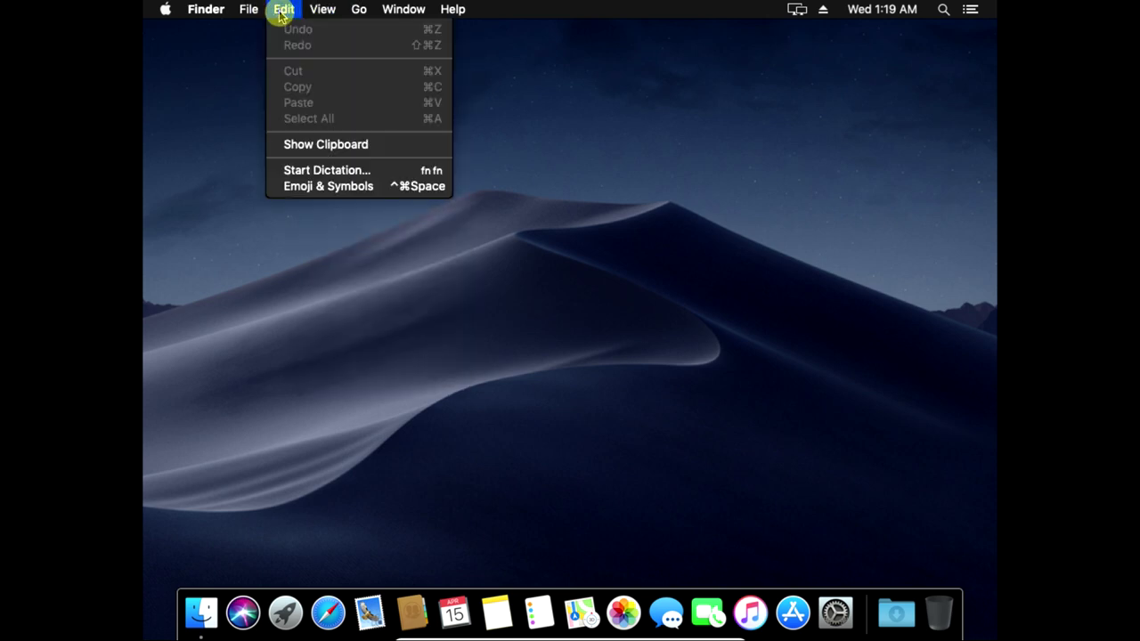
click(246, 11)
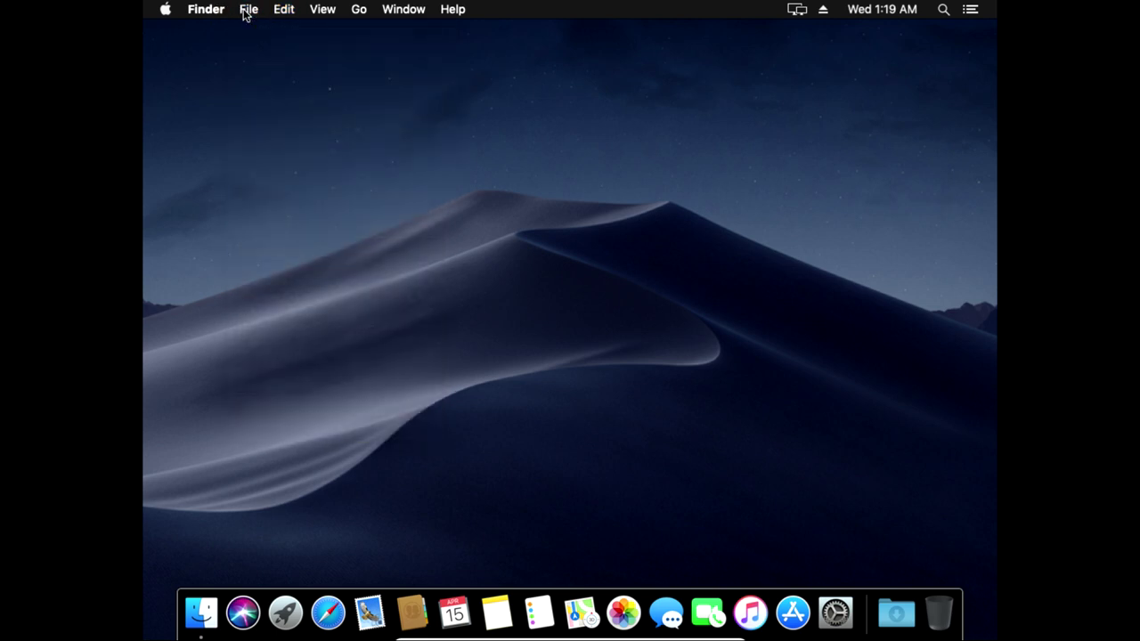
click(246, 11)
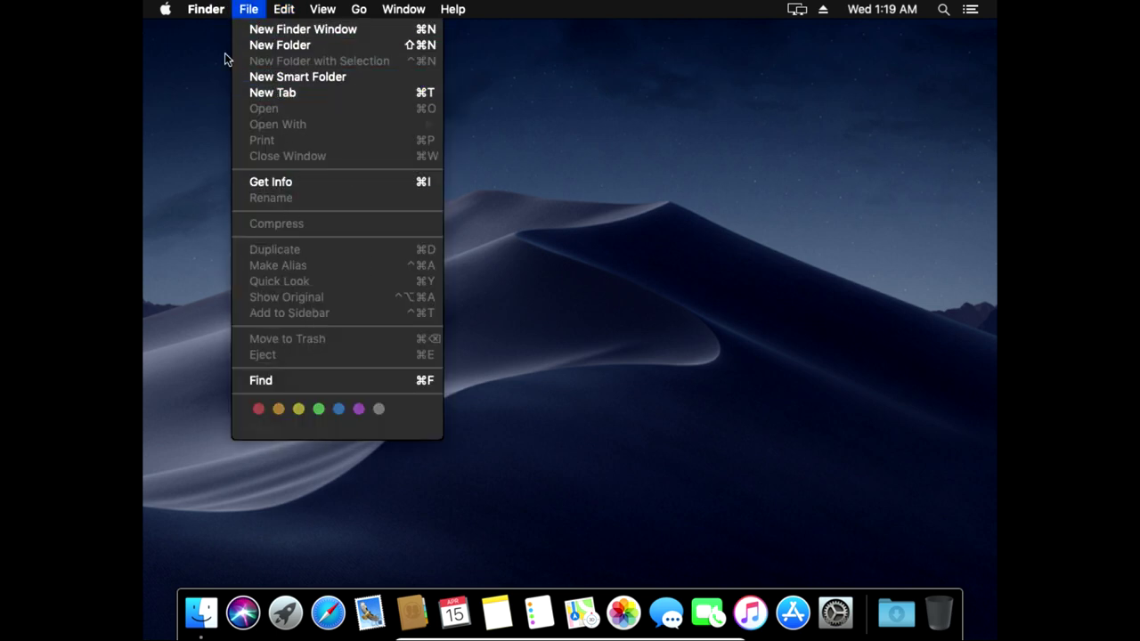
- Look through the Finder application commands and the system-wide Apple commands, and dismiss them without choosing any
mouse_move(214, 7)
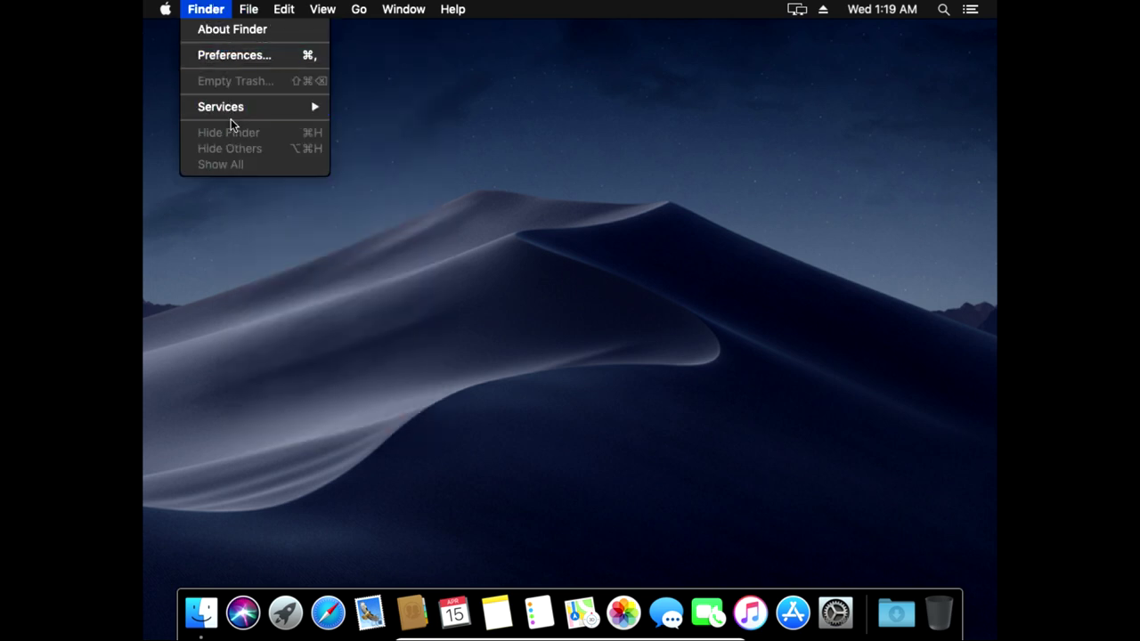
mouse_move(169, 10)
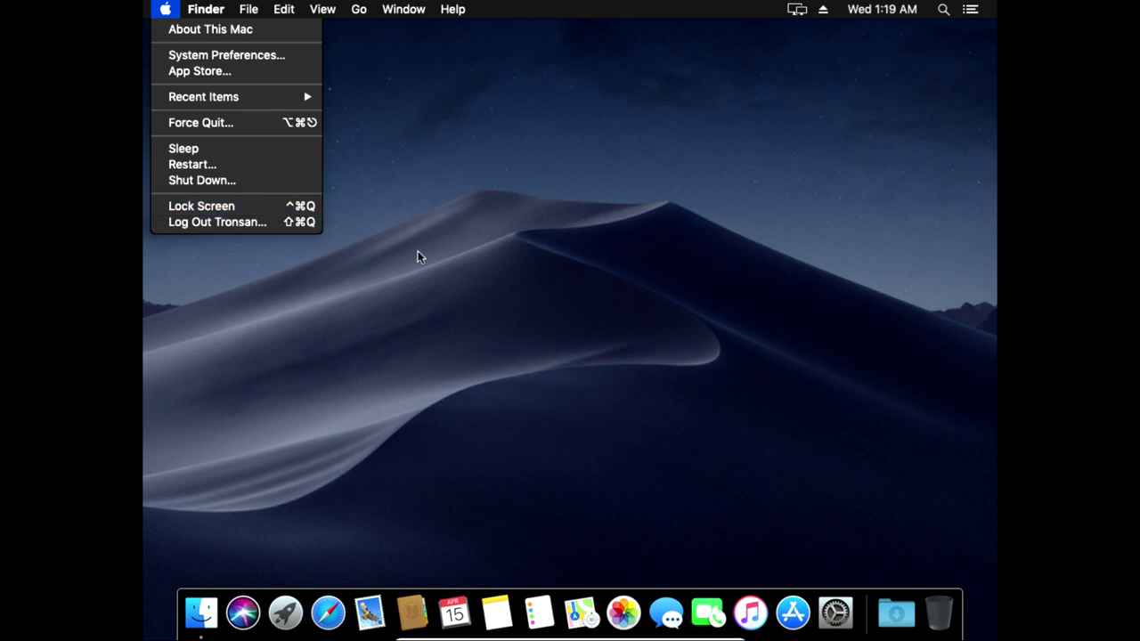
click(441, 293)
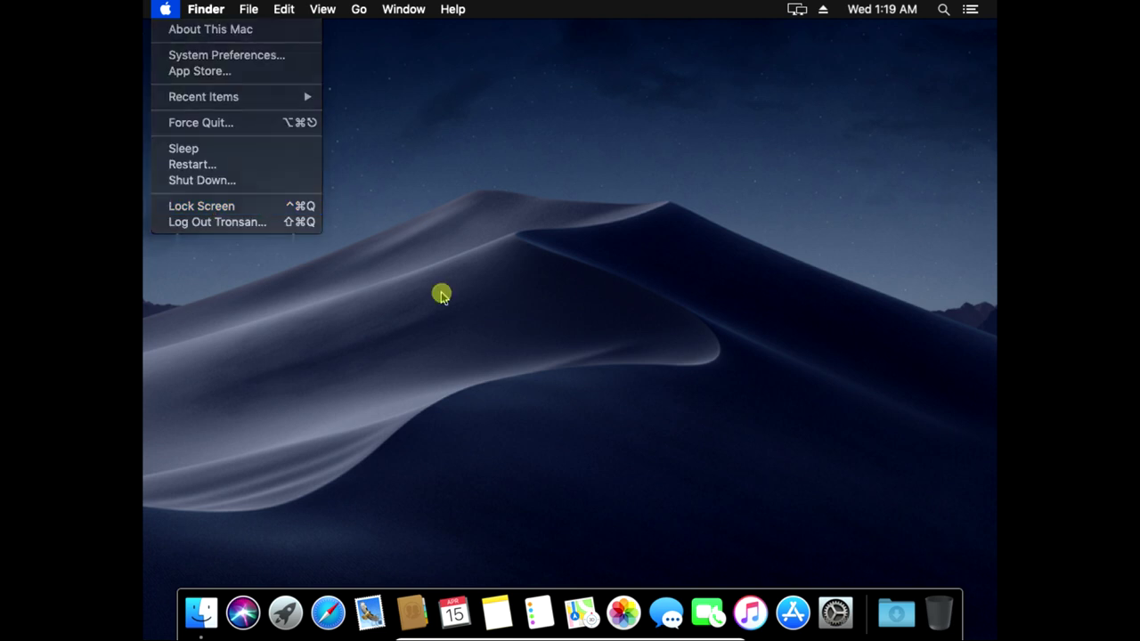
- Open a Finder window on Recents, view its sidebar locations and search field, and close the window
click(199, 618)
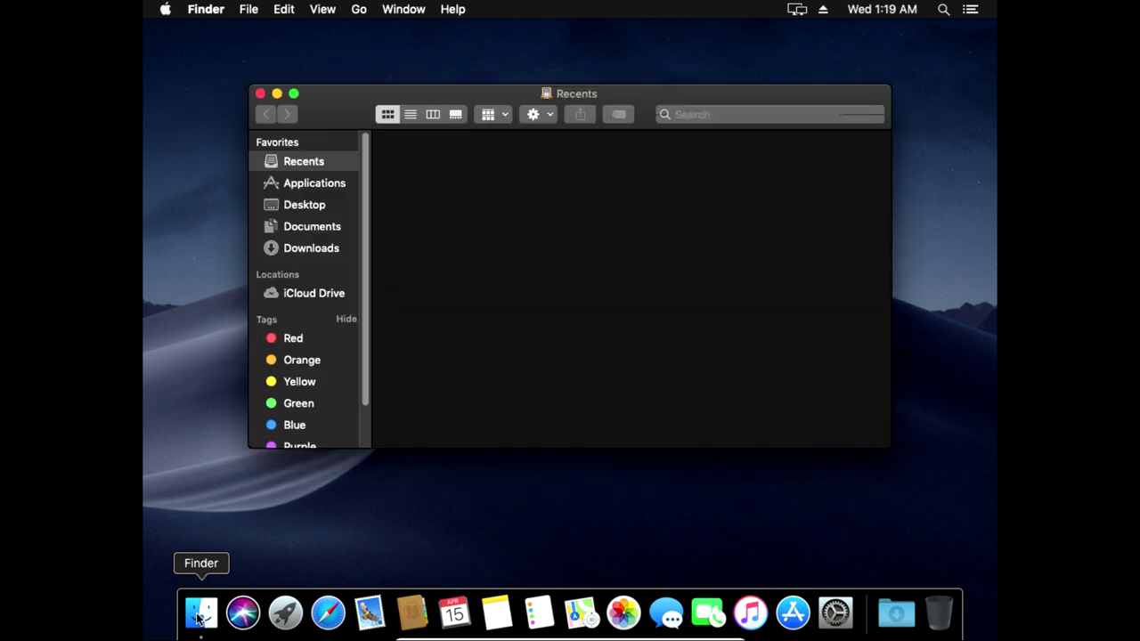
click(701, 113)
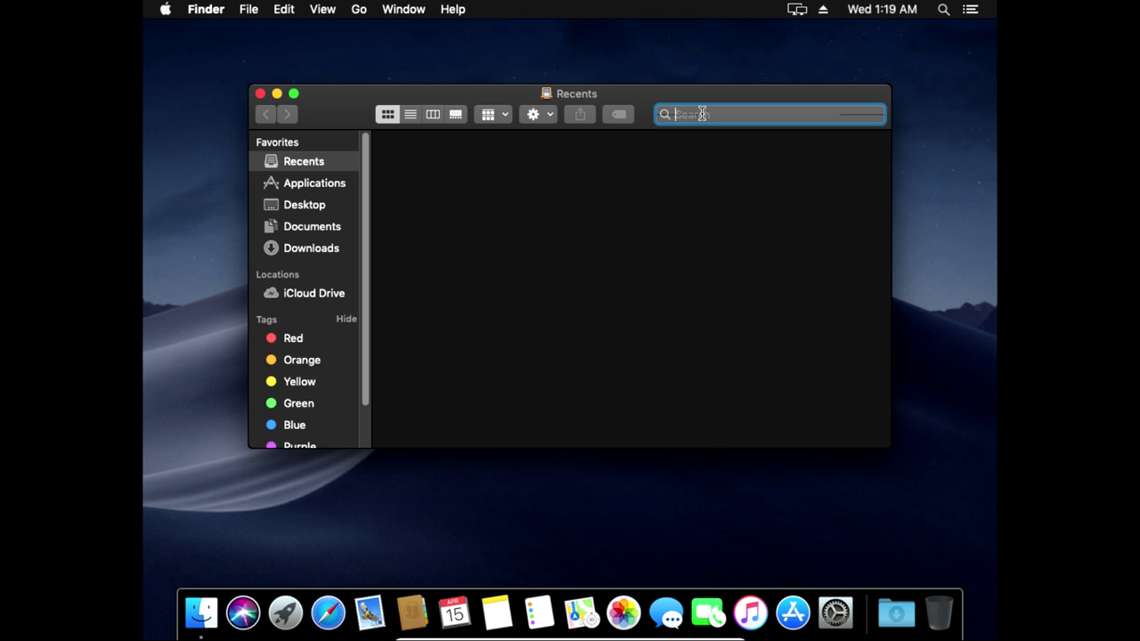
click(701, 113)
click(260, 94)
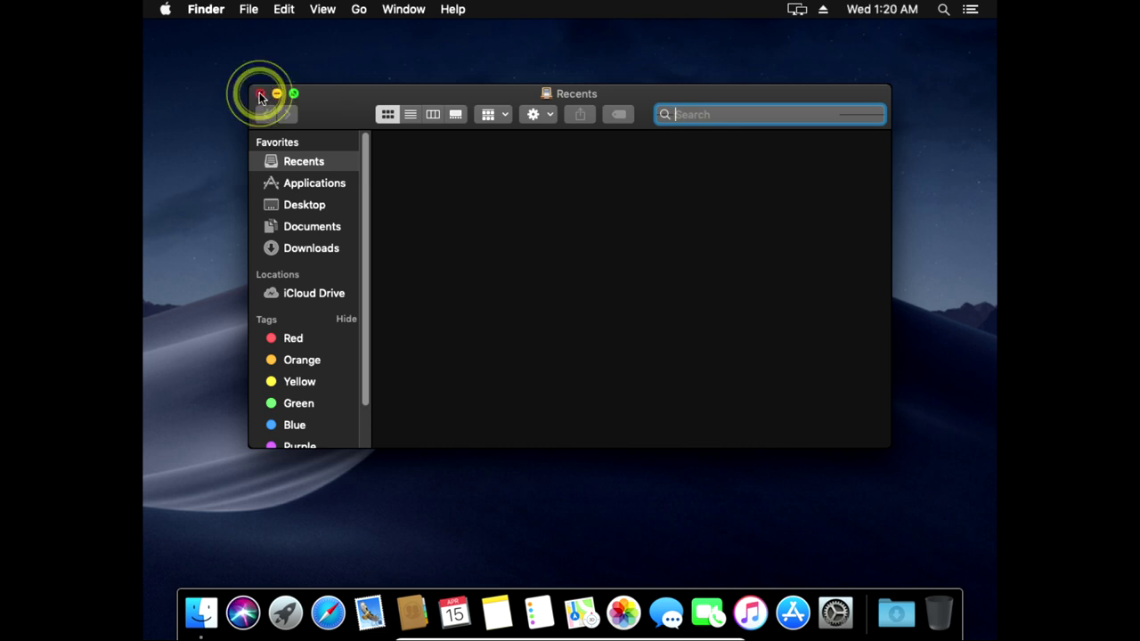
- Open Siri to view its enabling options, and cancel without enabling it
click(243, 613)
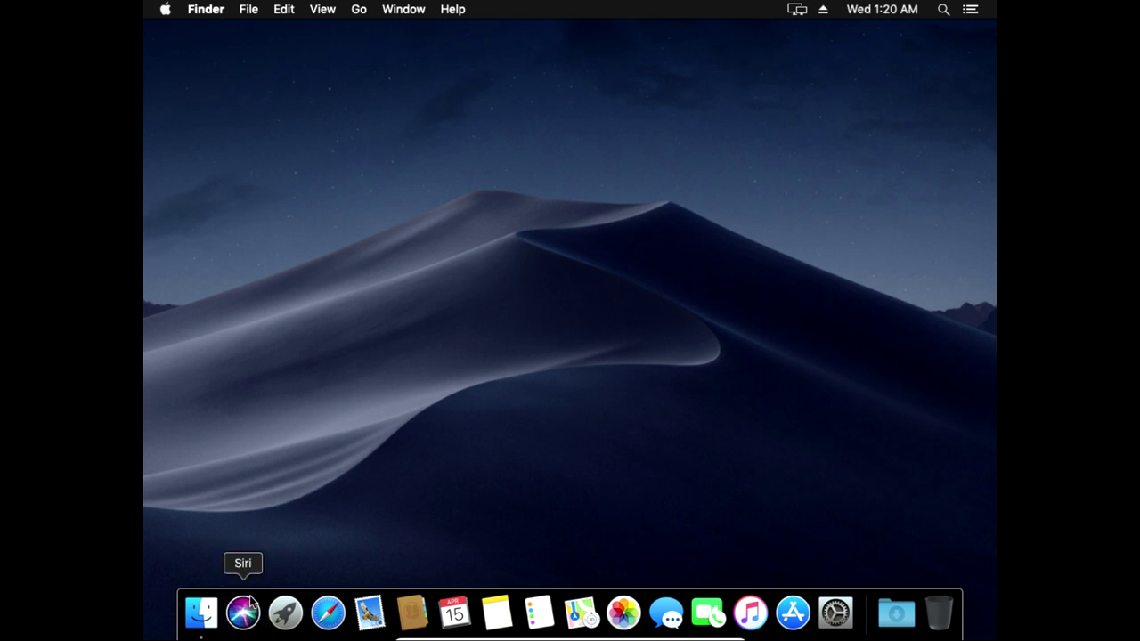
click(247, 611)
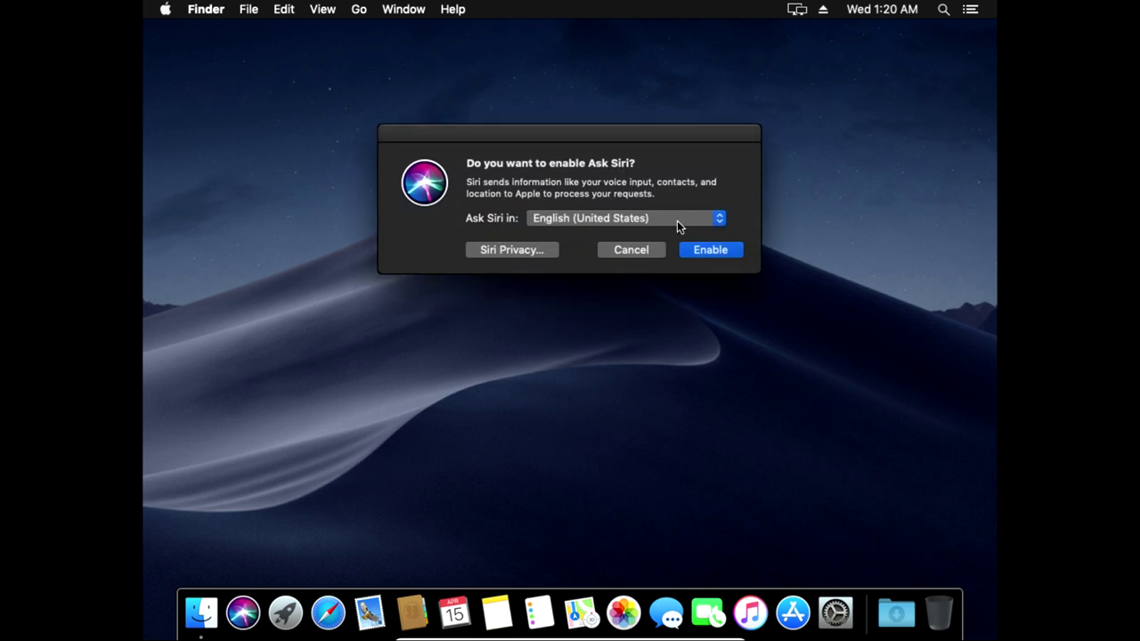
click(640, 251)
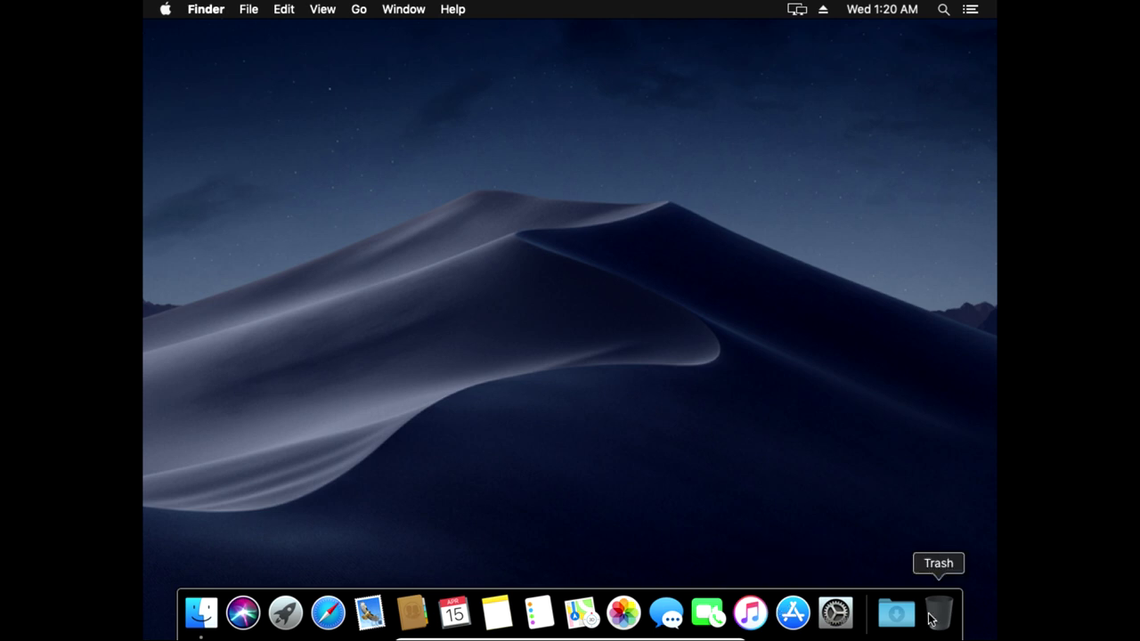
- Open System Preferences to view the available settings categories, and close the window
click(828, 619)
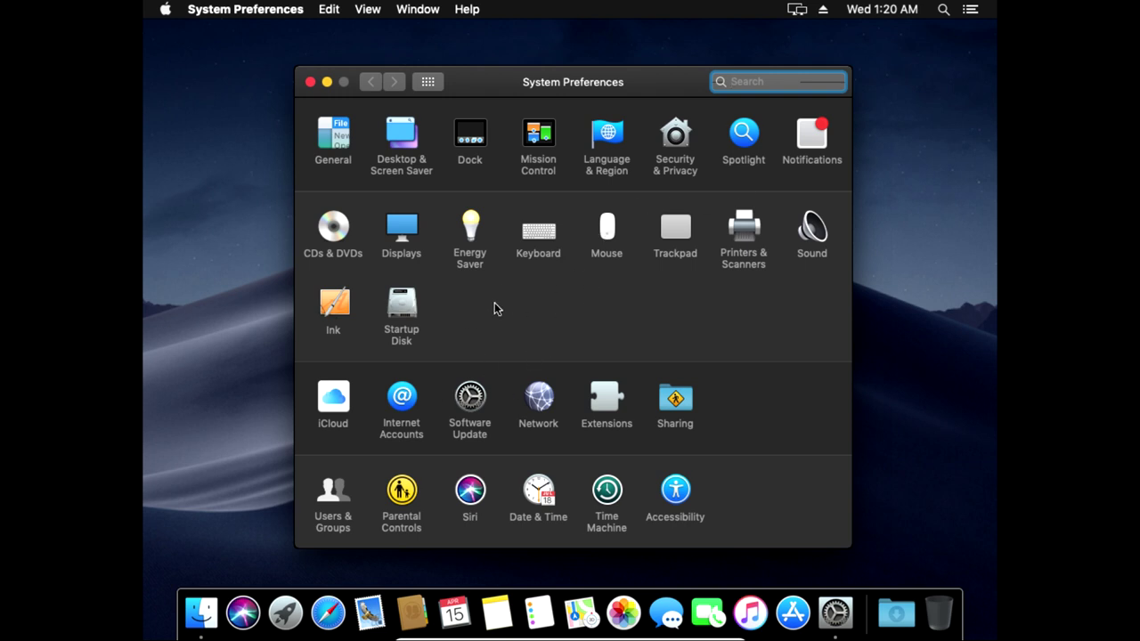
click(309, 83)
- Open the desktop background settings, browse the available desktop pictures to the end of the list, and close the window without changes
right_click(309, 86)
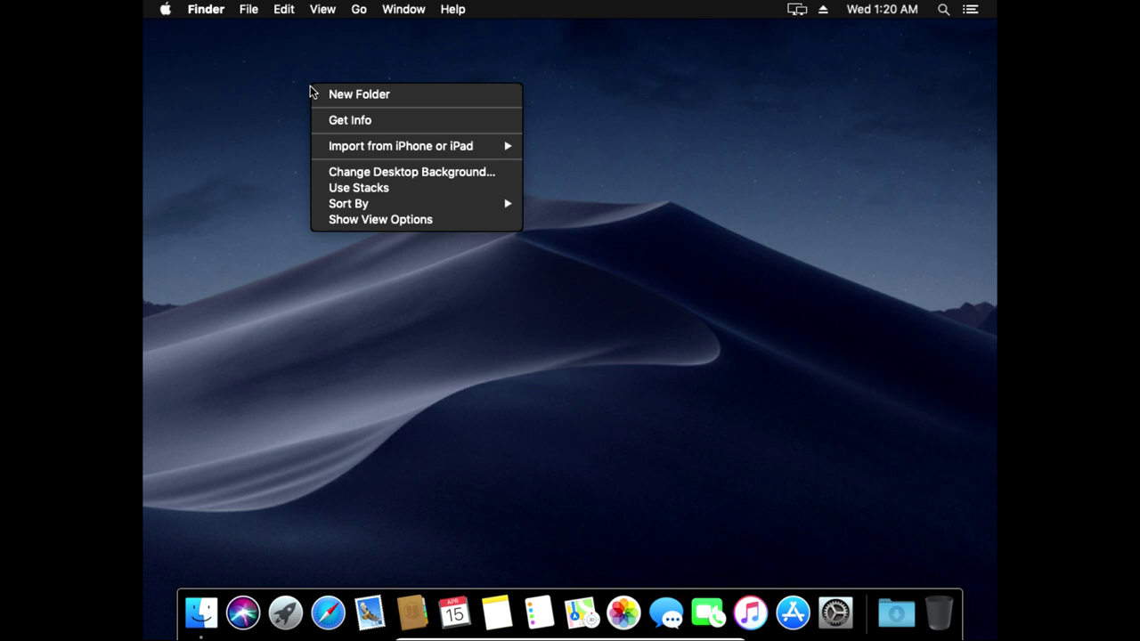
click(376, 173)
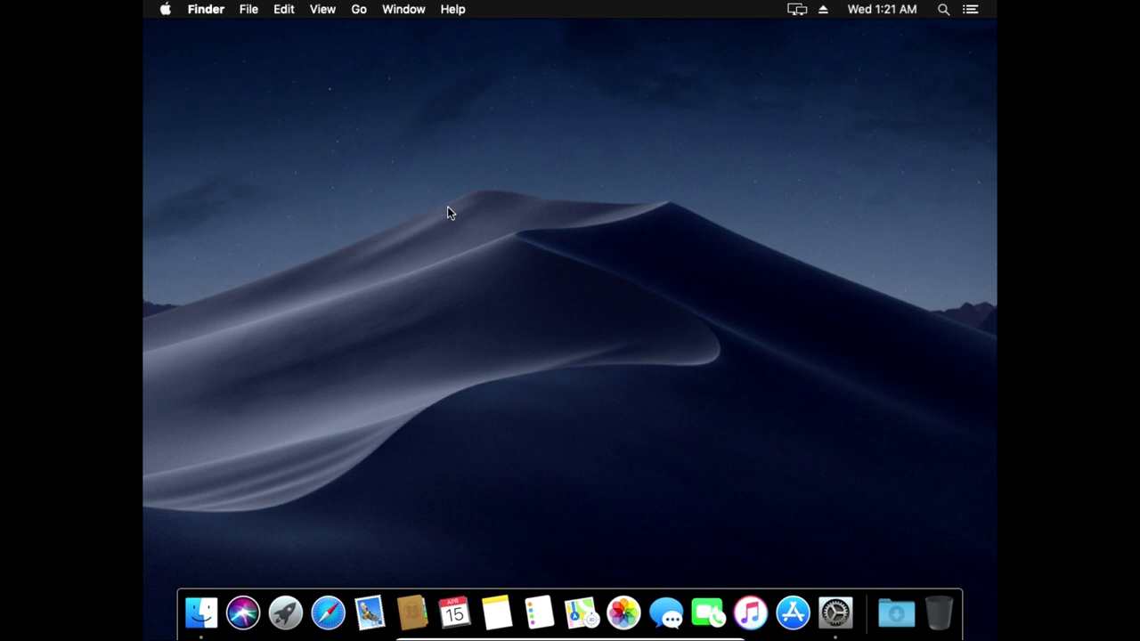
right_click(331, 144)
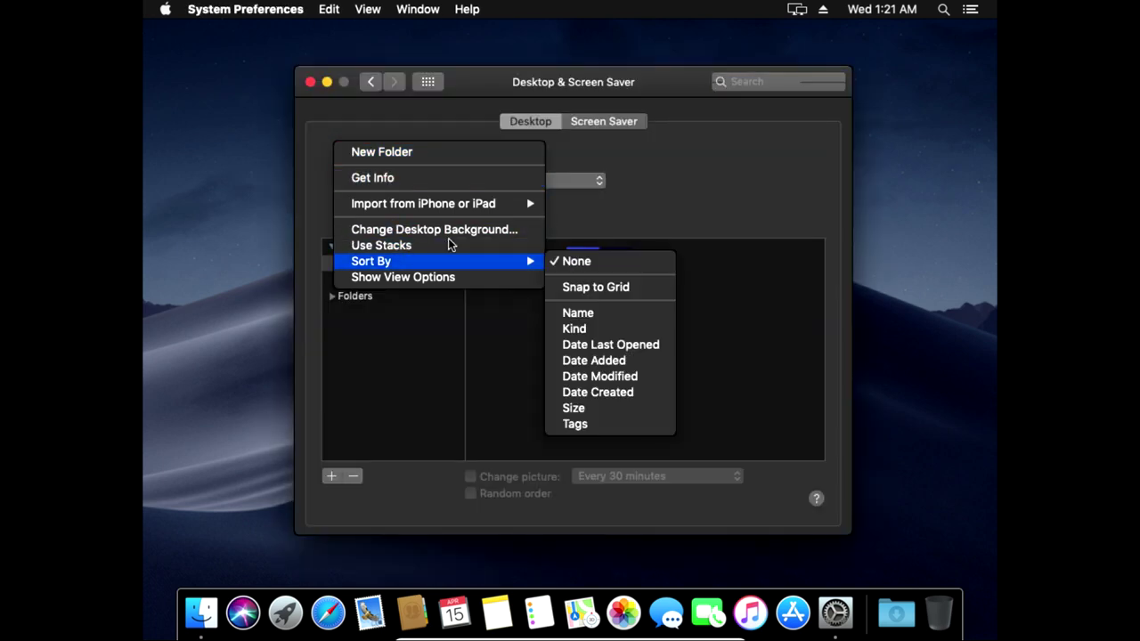
click(359, 351)
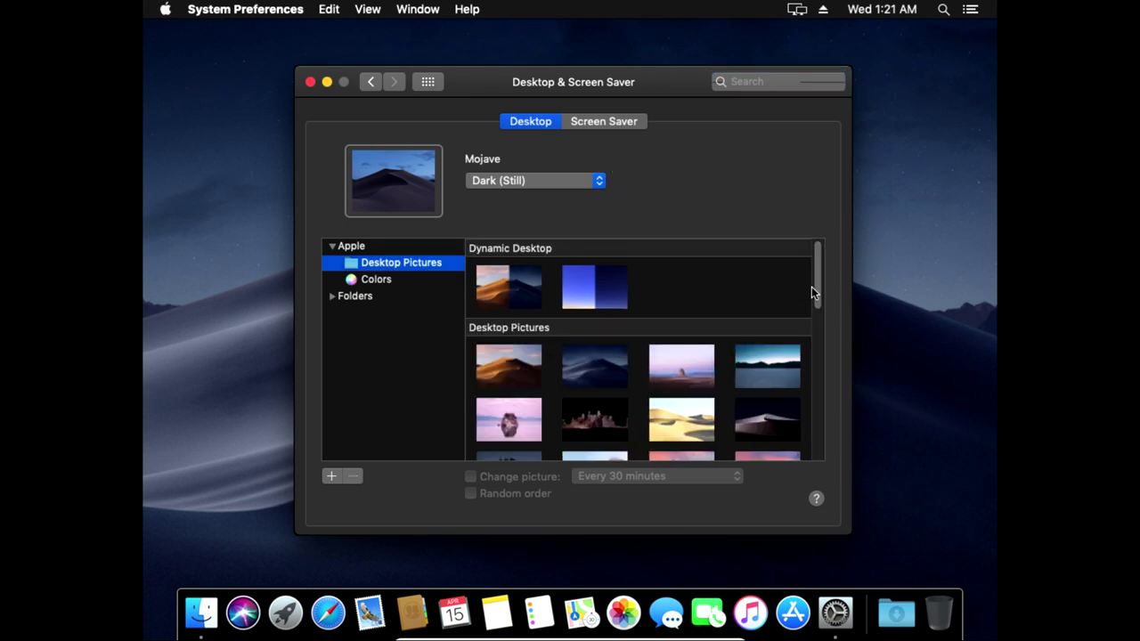
drag(816, 290, 812, 448)
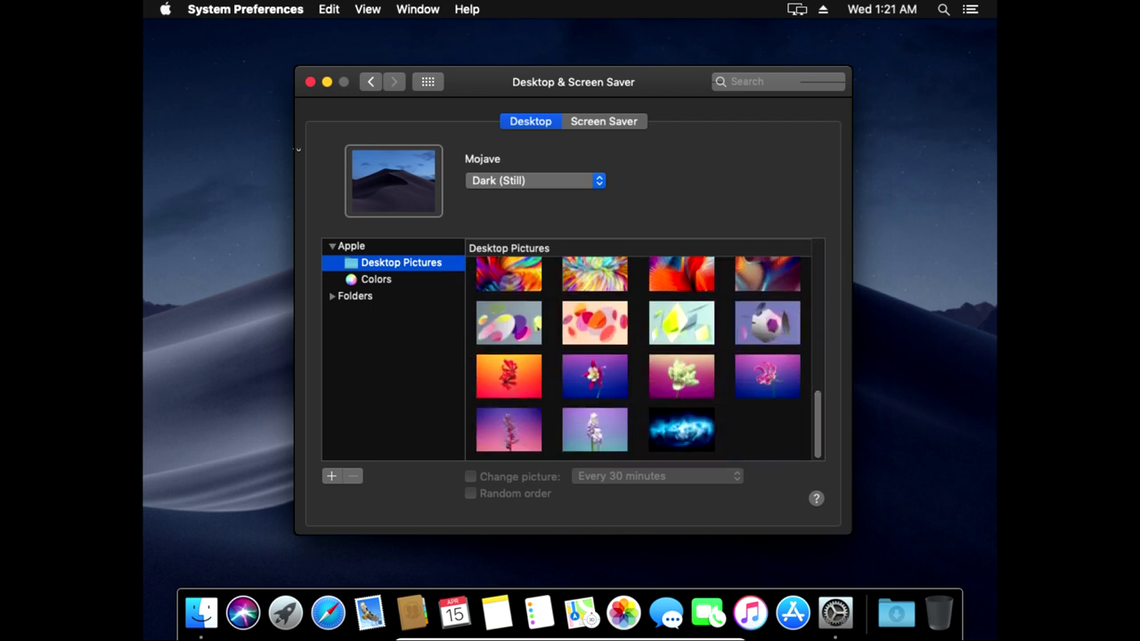
click(309, 87)
click(310, 86)
- Look over the desktop's contextual commands, and dismiss them without choosing any
right_click(312, 89)
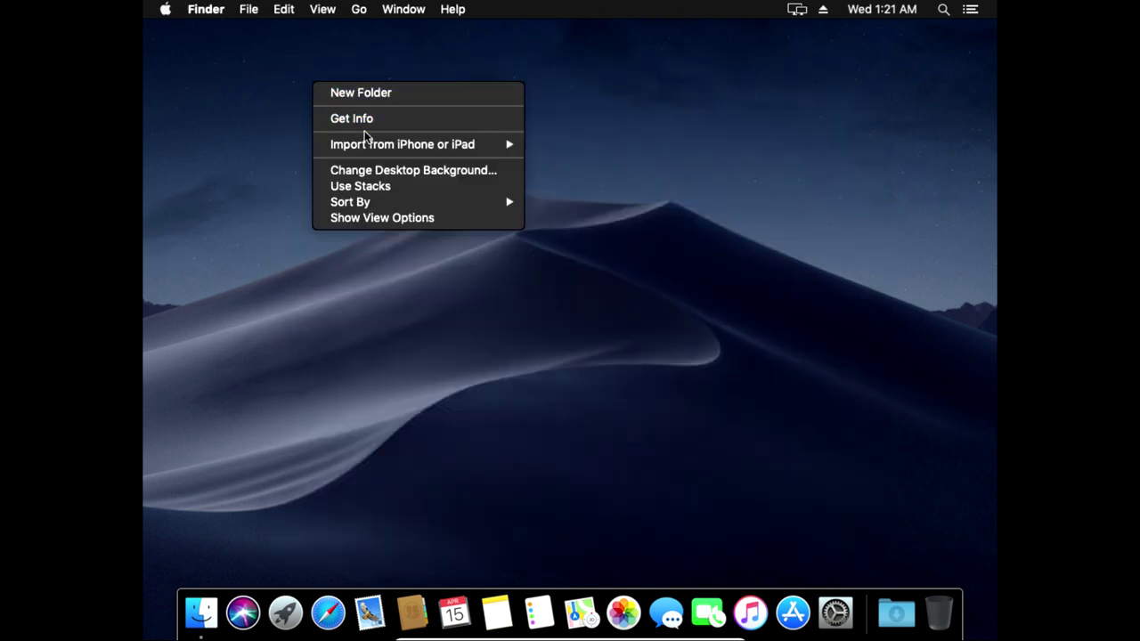
mouse_move(370, 145)
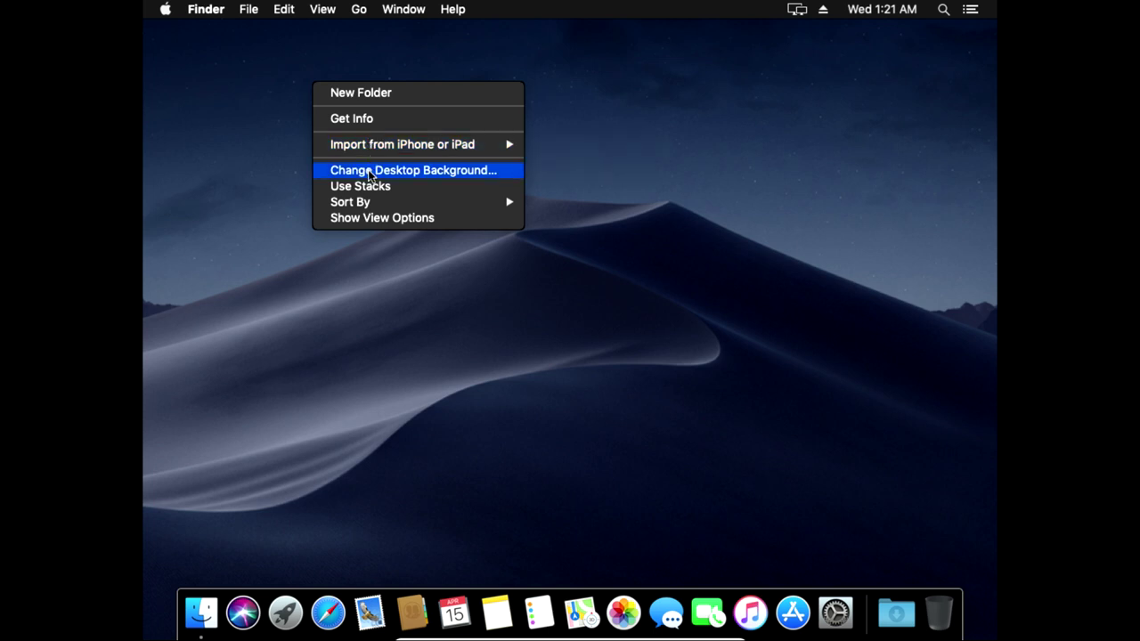
mouse_move(368, 204)
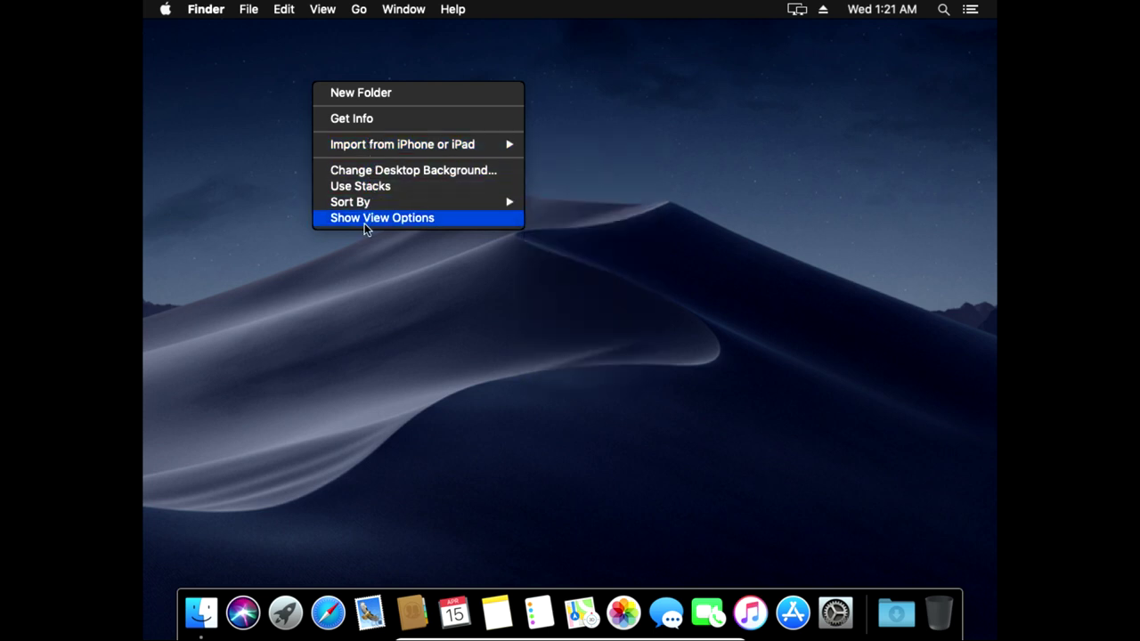
click(248, 88)
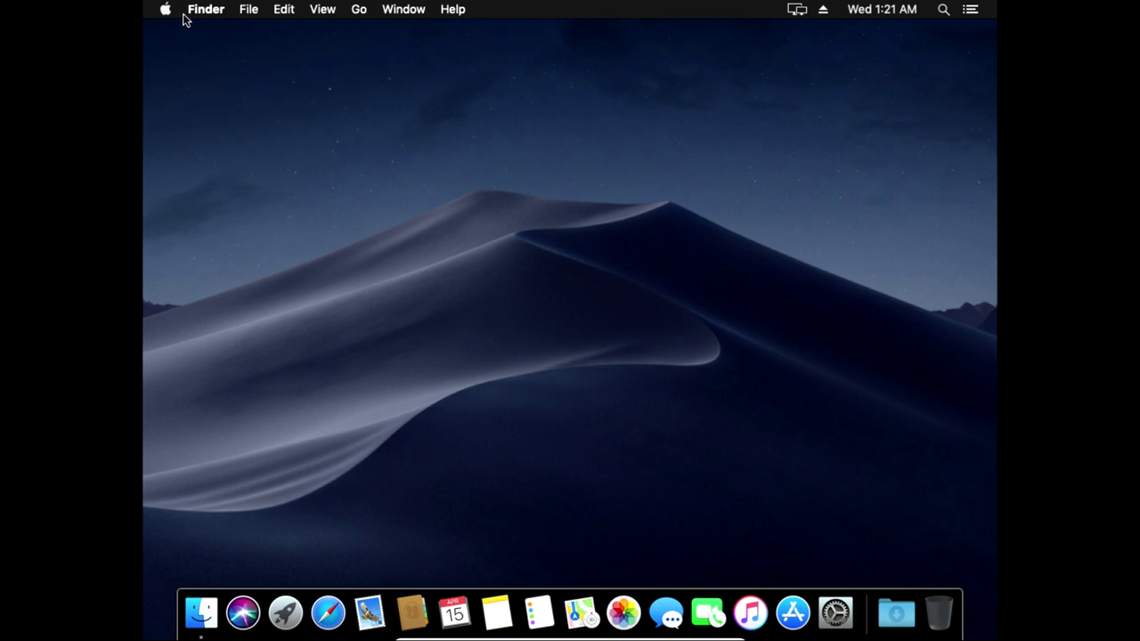
- Review Finder's File, Edit and View commands, its application commands and the Apple system commands without choosing any
click(250, 11)
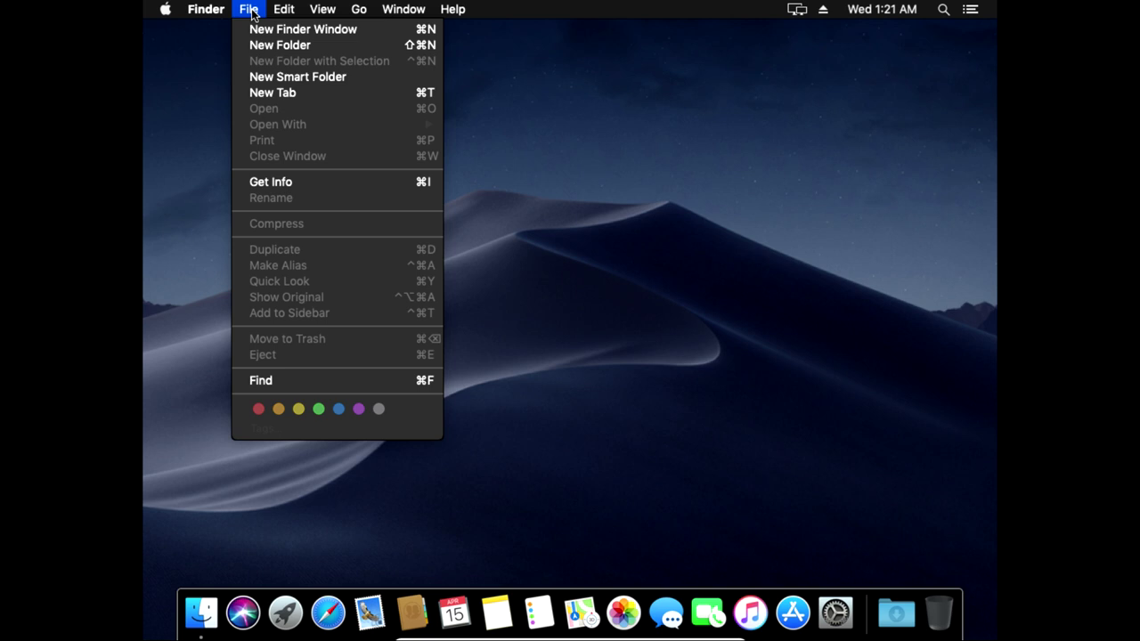
mouse_move(279, 8)
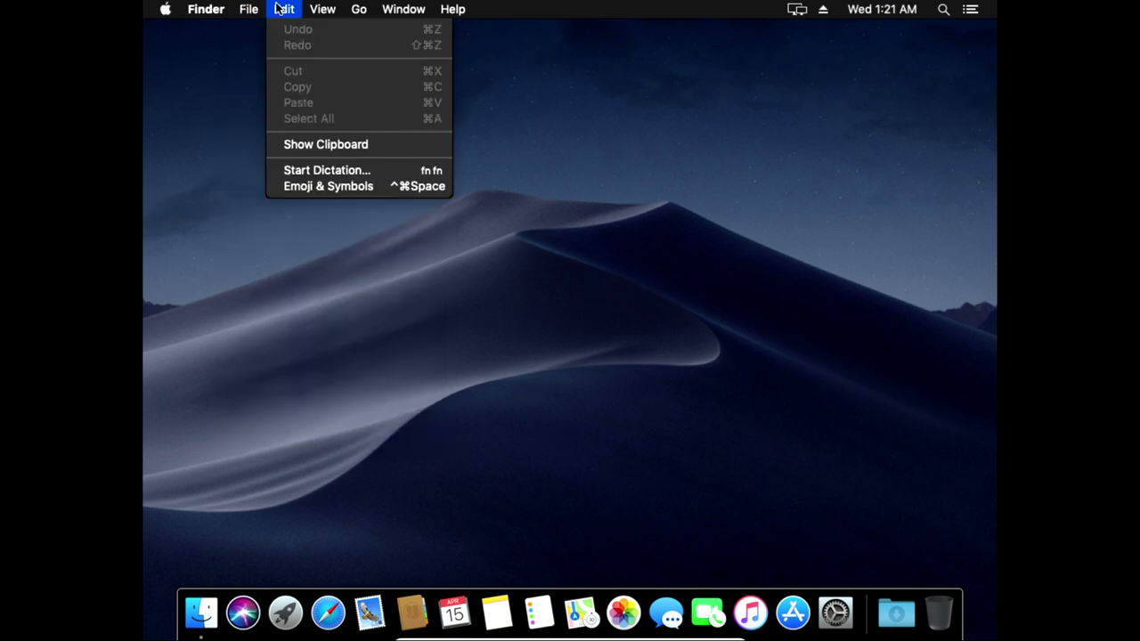
mouse_move(321, 9)
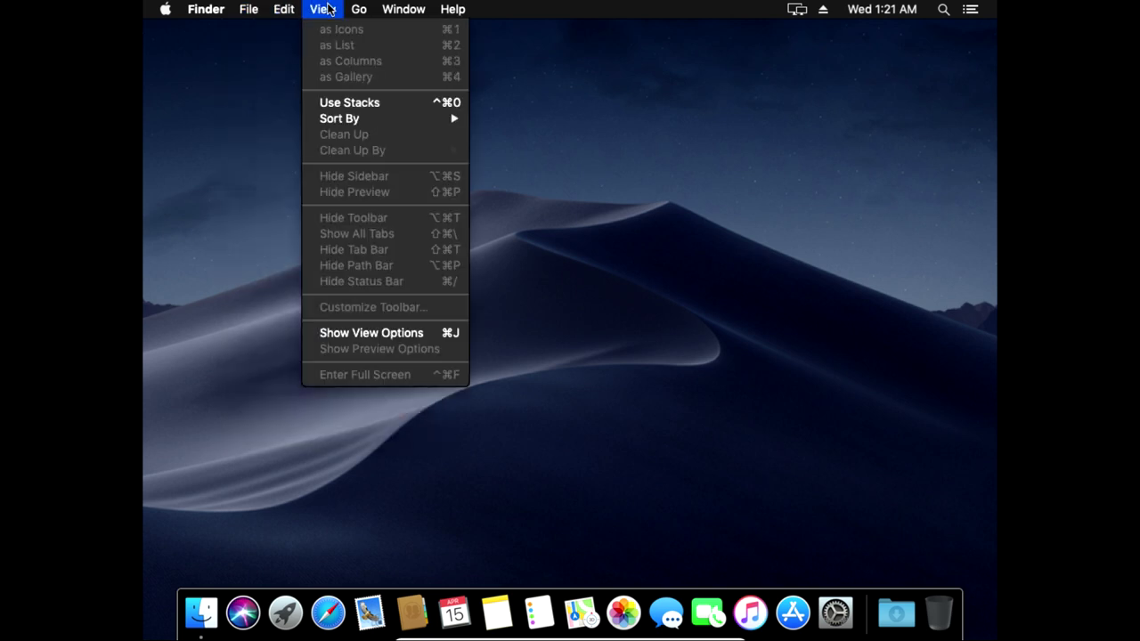
mouse_move(358, 9)
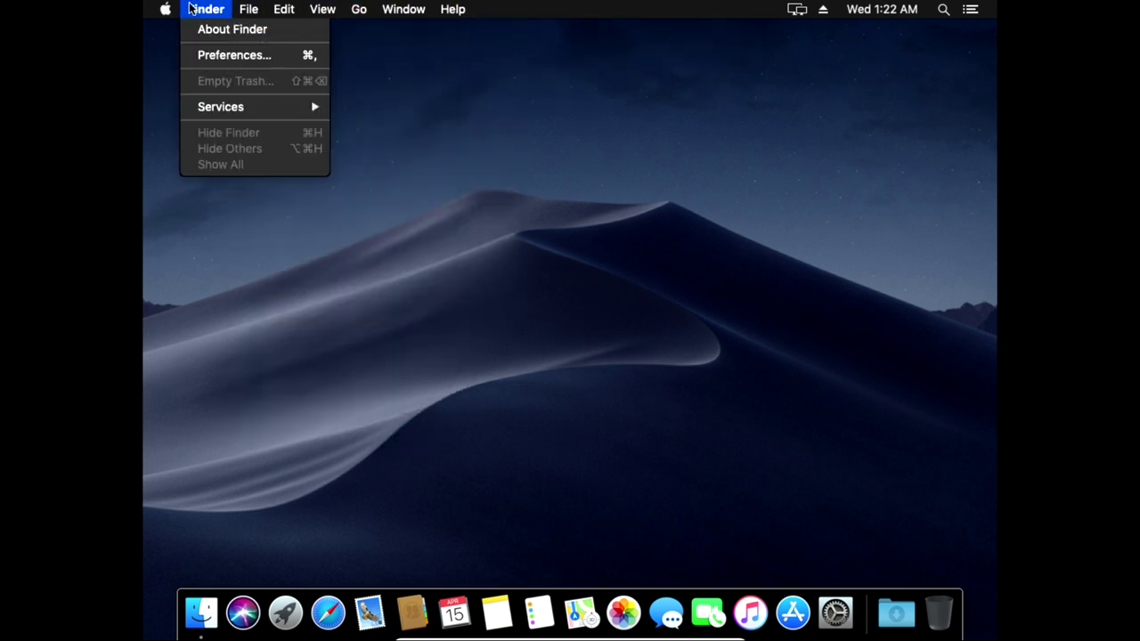
mouse_move(169, 12)
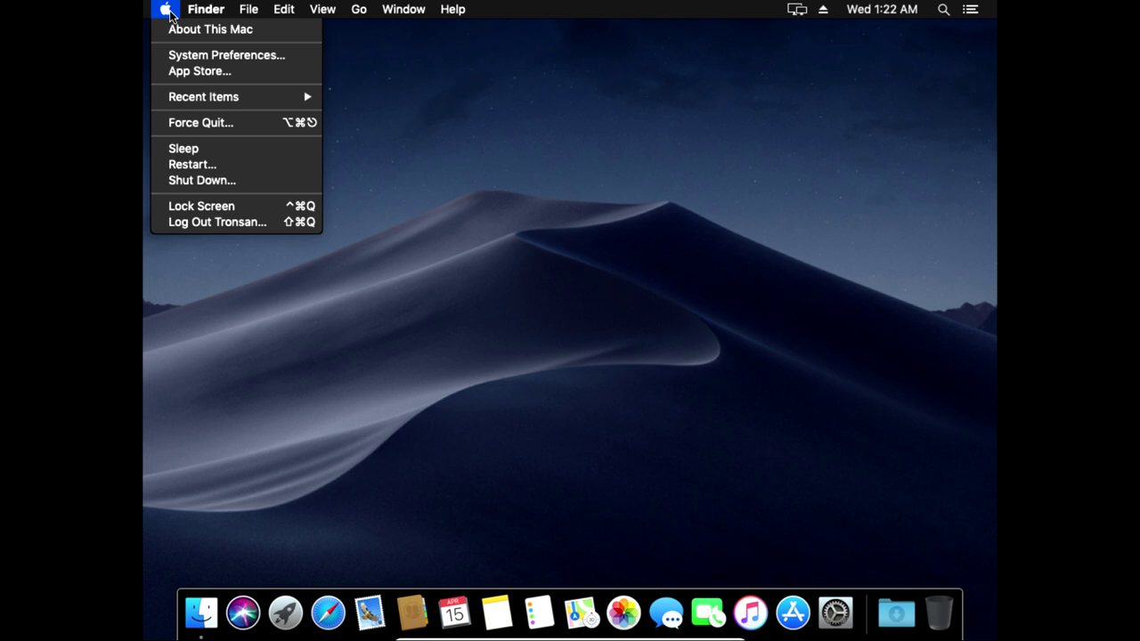
click(423, 456)
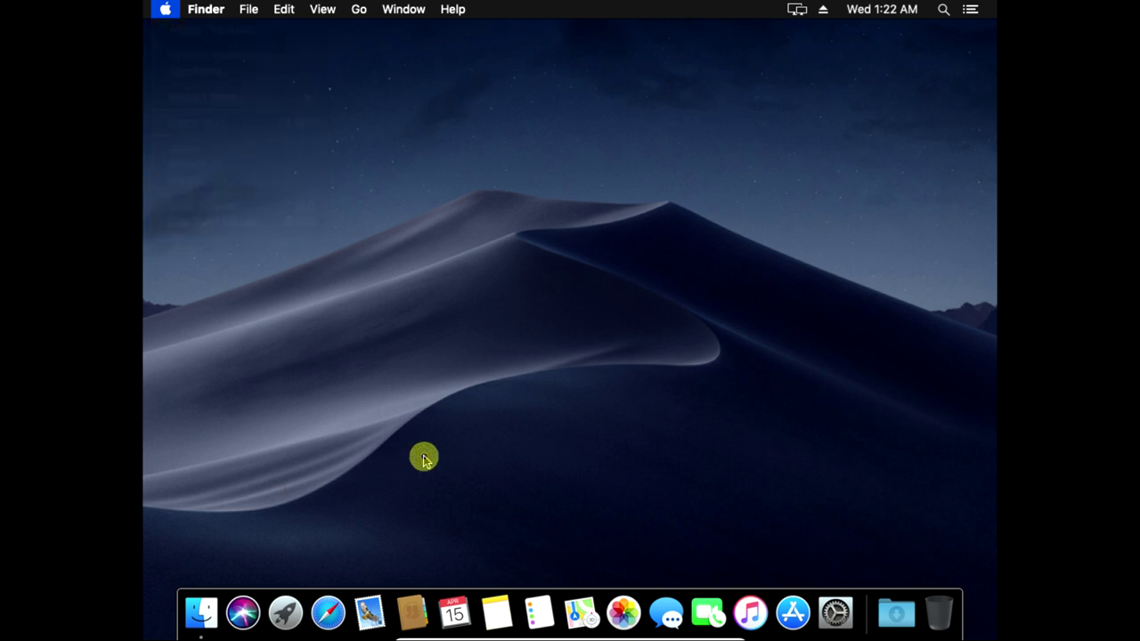
- Check the desktop's contextual commands once more, and open a new Finder window on Recents and close it
right_click(412, 249)
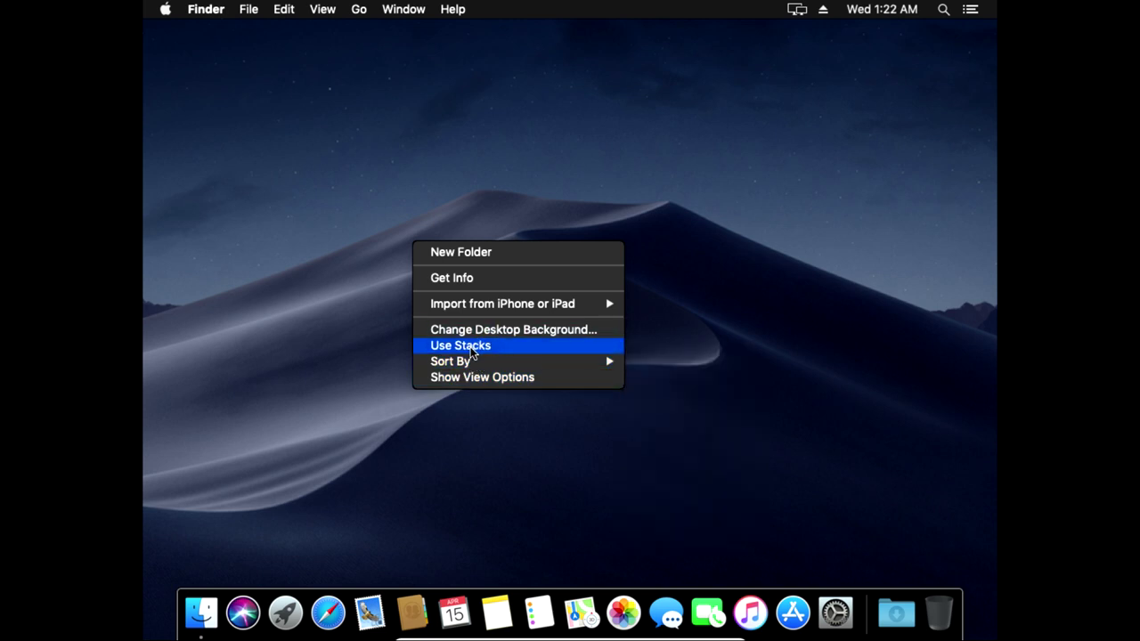
click(409, 149)
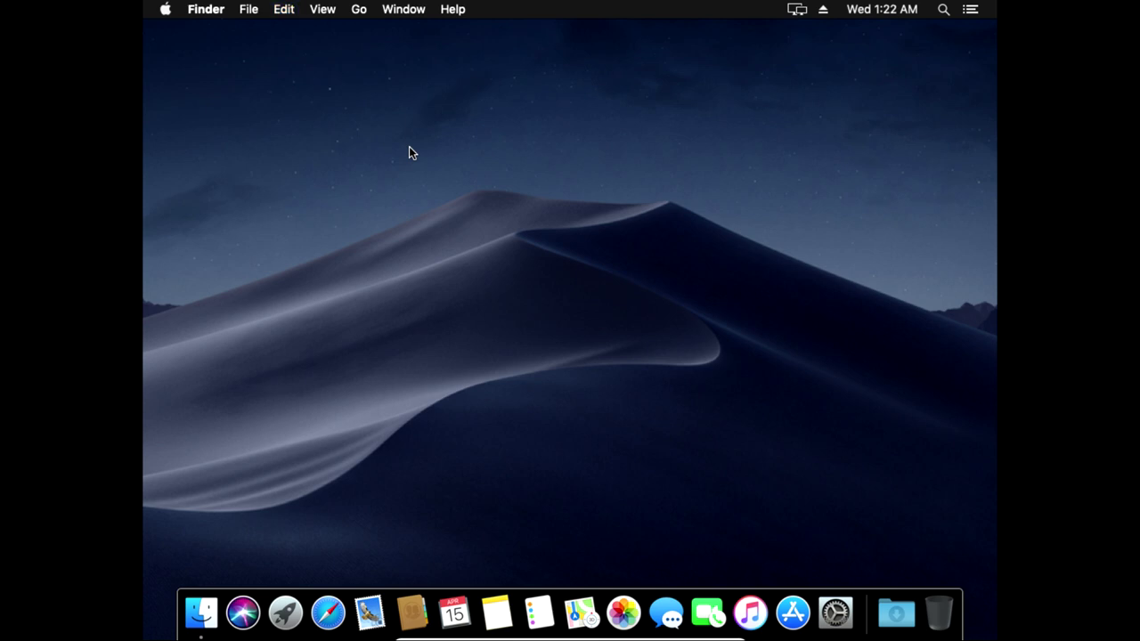
key(super+shift+n)
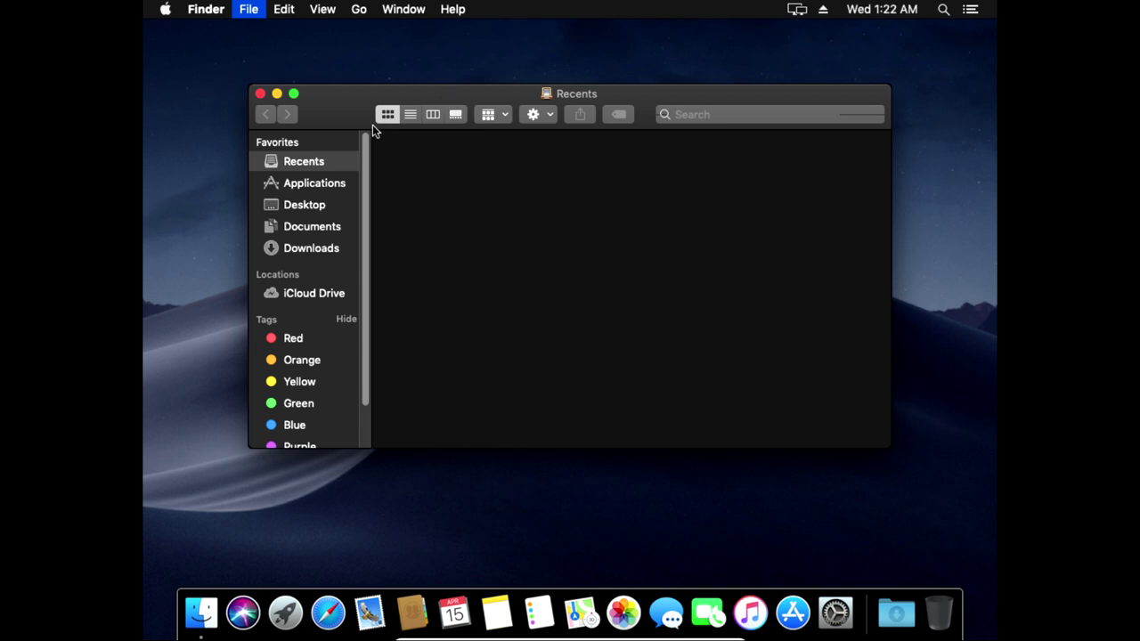
click(259, 94)
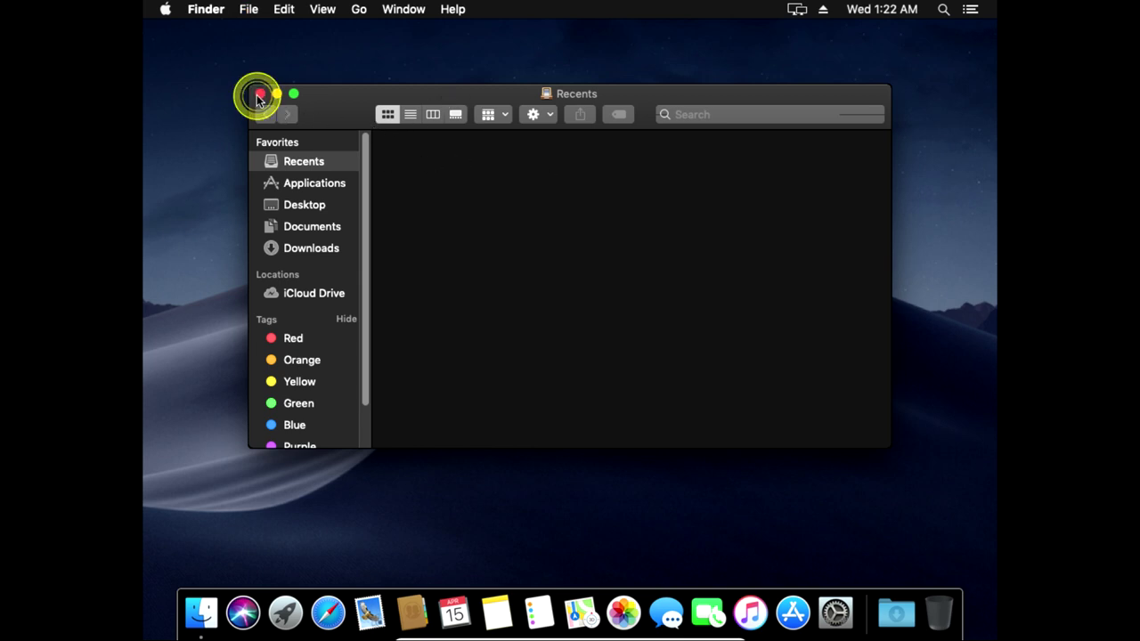
click(259, 94)
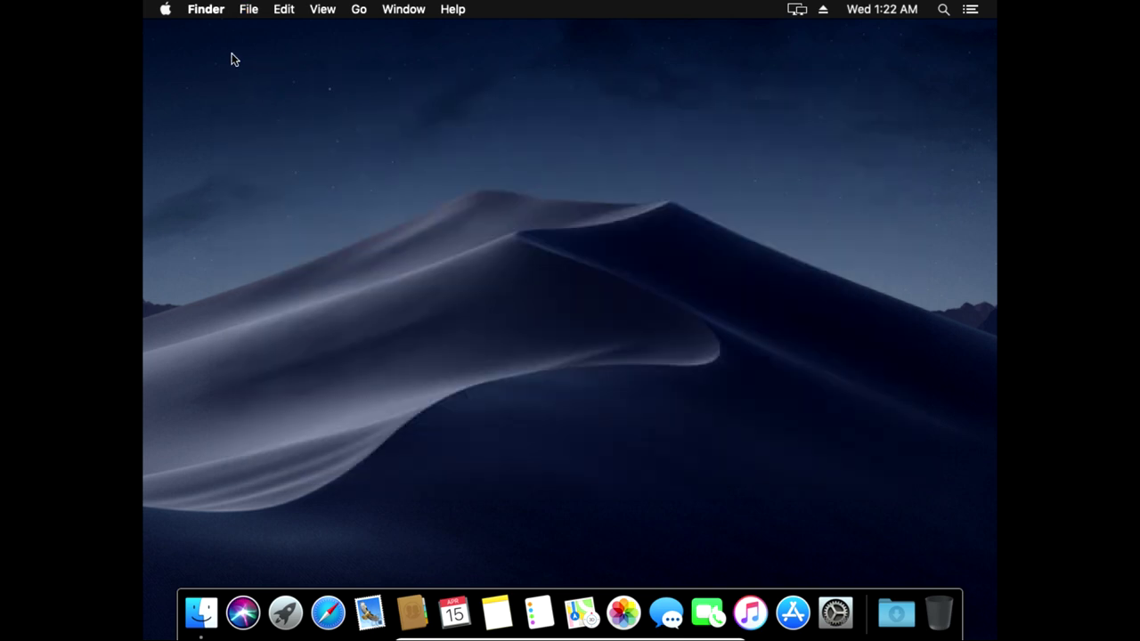
- Shut down the macOS virtual machine, leaving the option to reopen windows when logging back in enabled
click(163, 10)
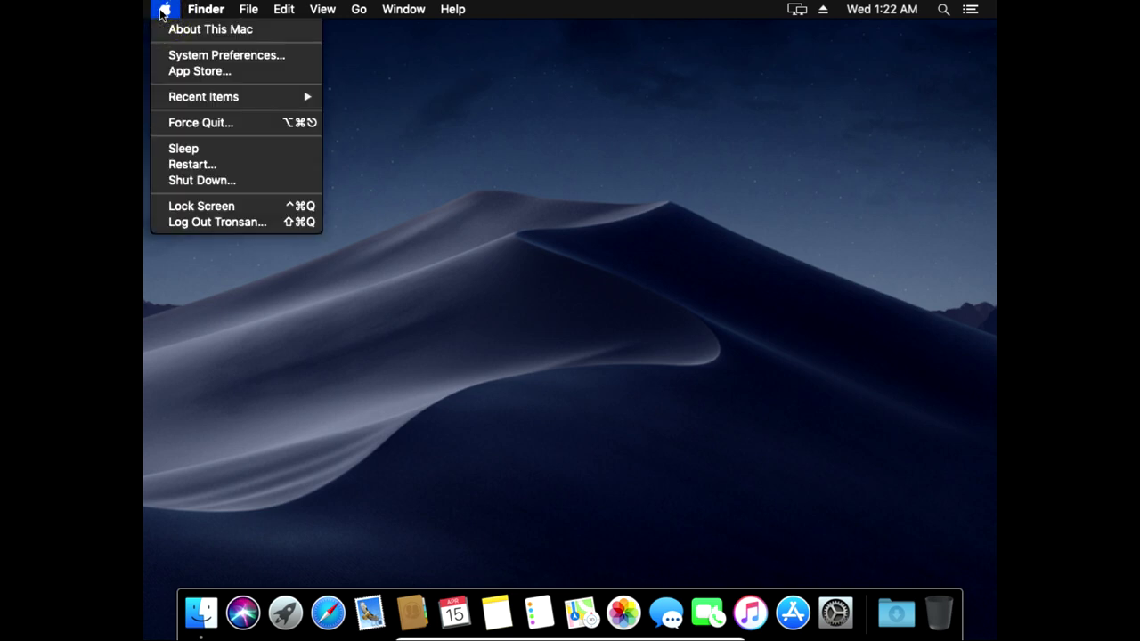
click(217, 180)
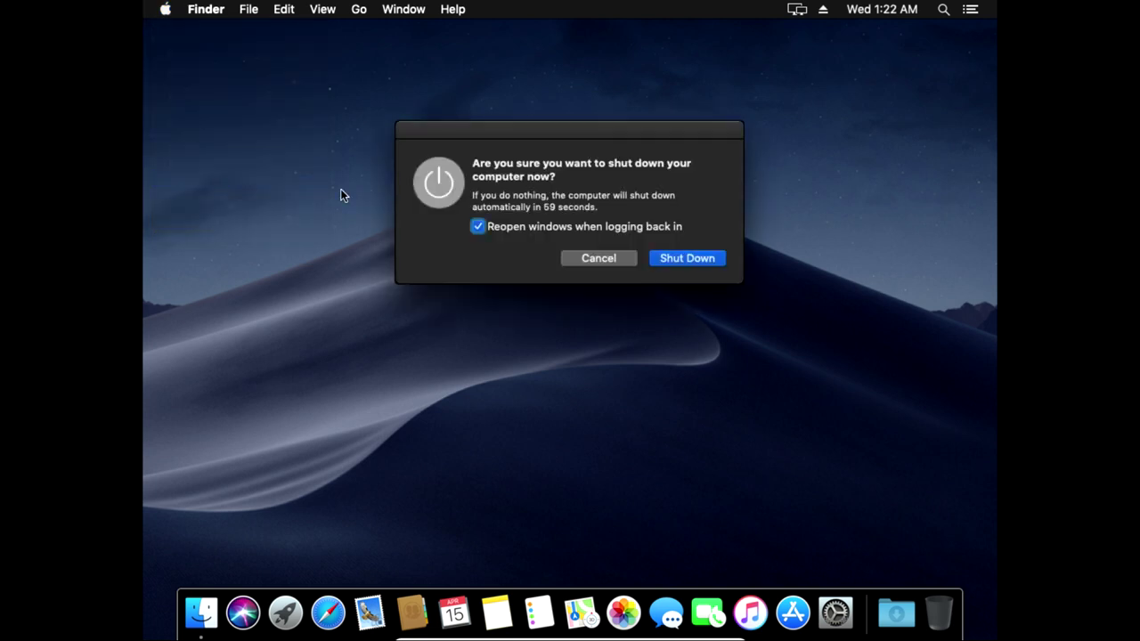
click(667, 260)
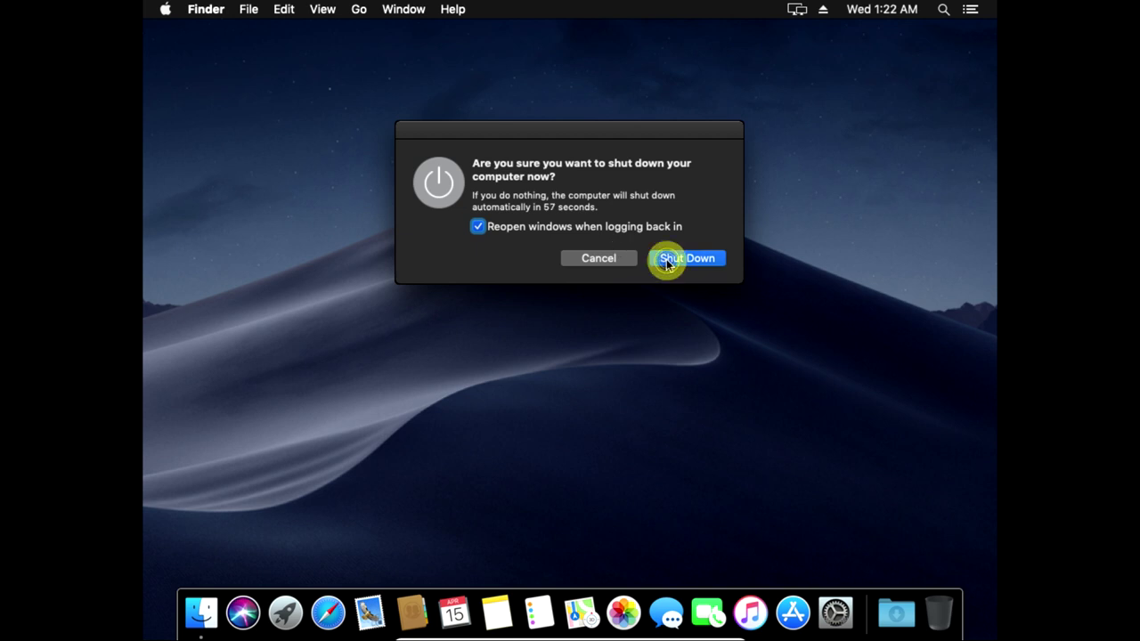